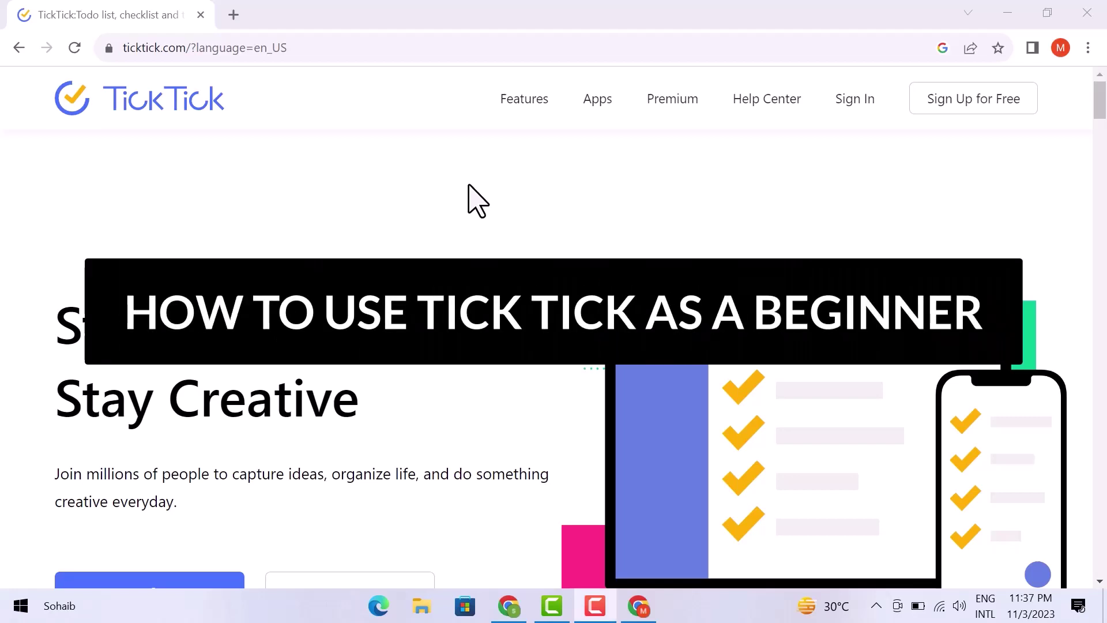
# - Browse the TickTick landing page and start a free sign-up
pyautogui.scroll(-4, 469, 186)
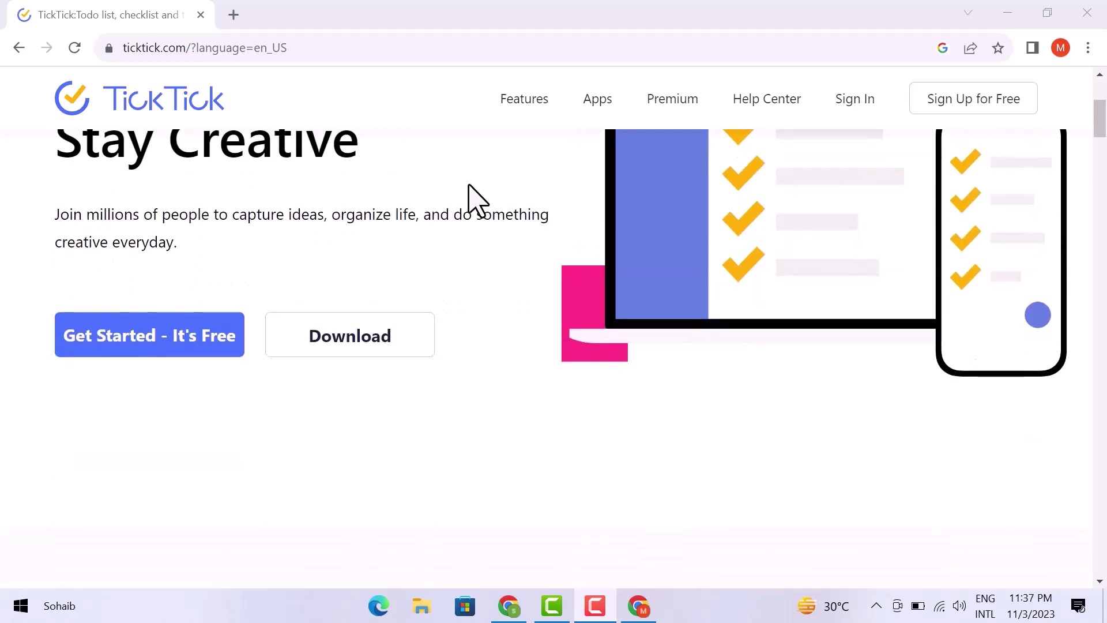
pyautogui.scroll(-10, 469, 186)
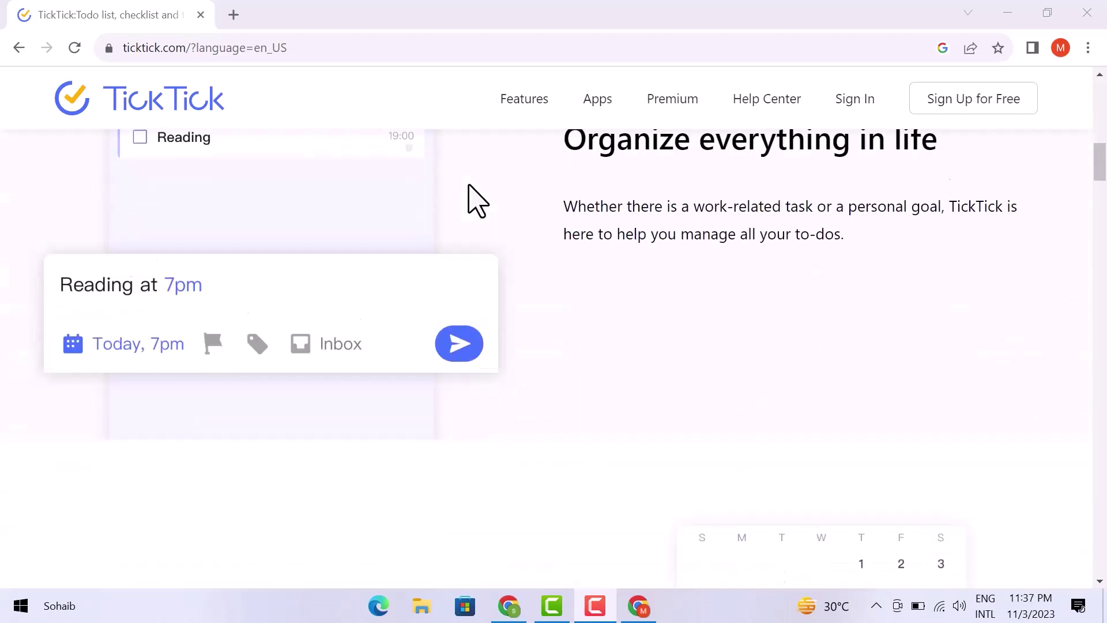
pyautogui.scroll(-10, 477, 201)
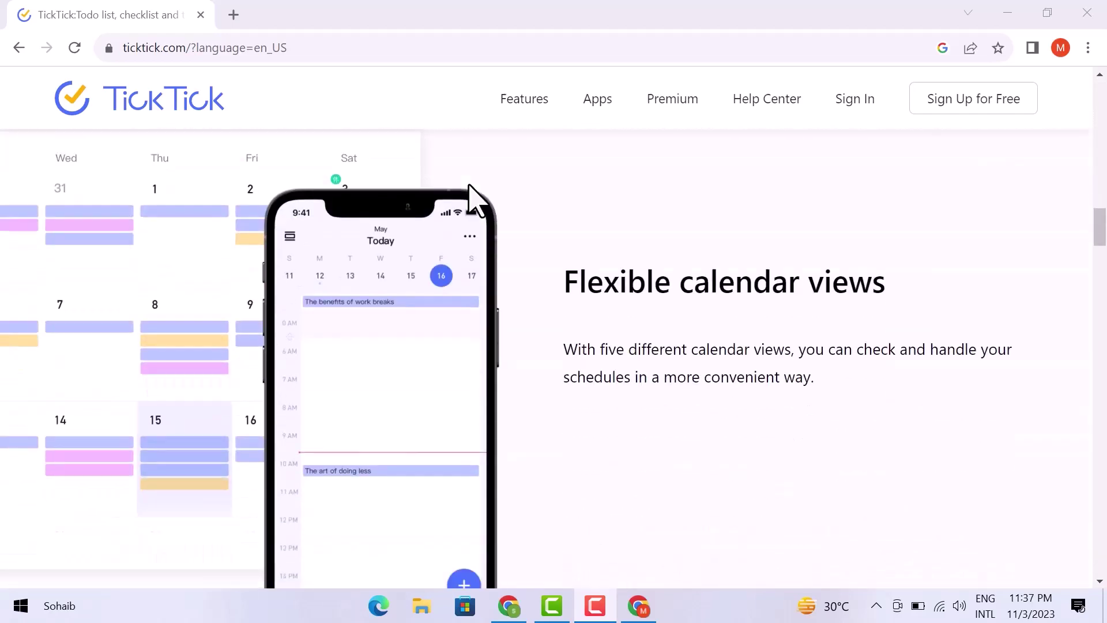
pyautogui.scroll(-15, 469, 186)
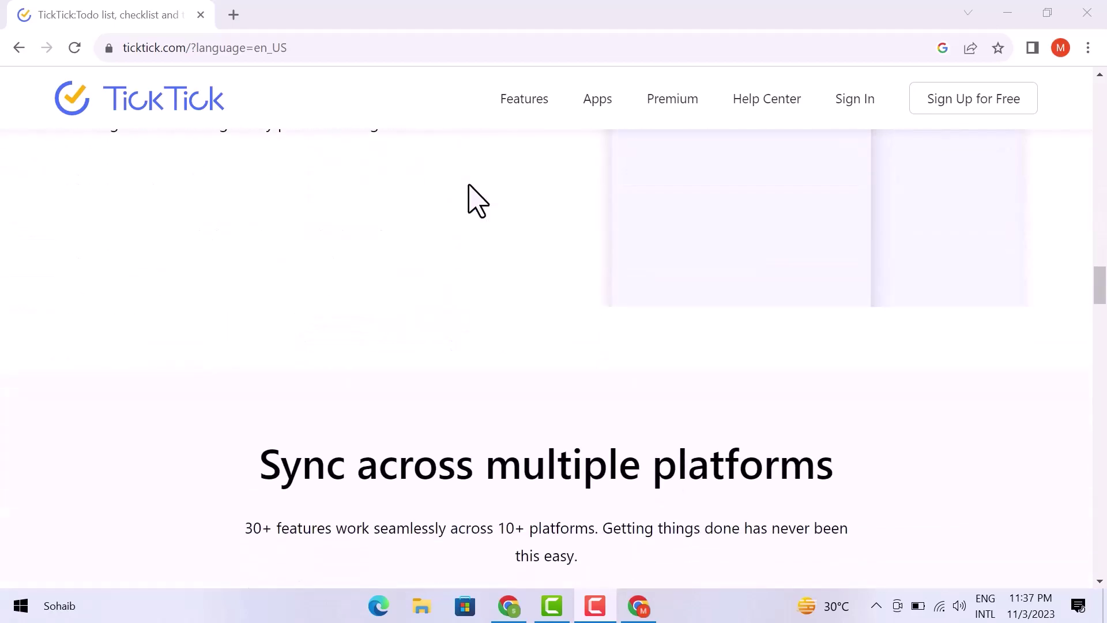
pyautogui.scroll(-11, 476, 201)
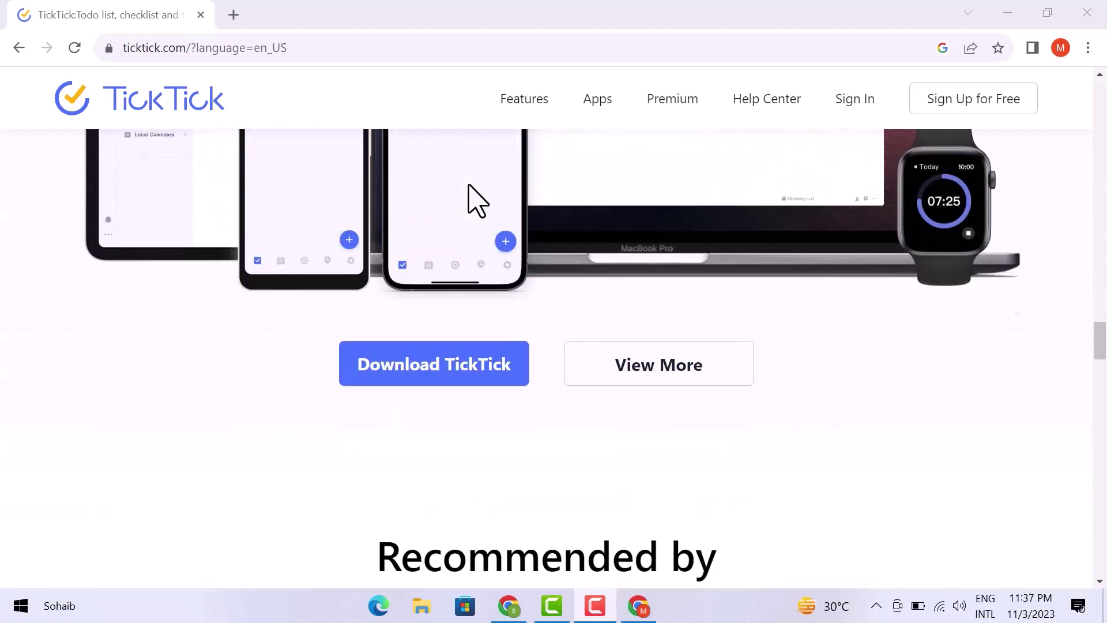
pyautogui.scroll(-10, 476, 201)
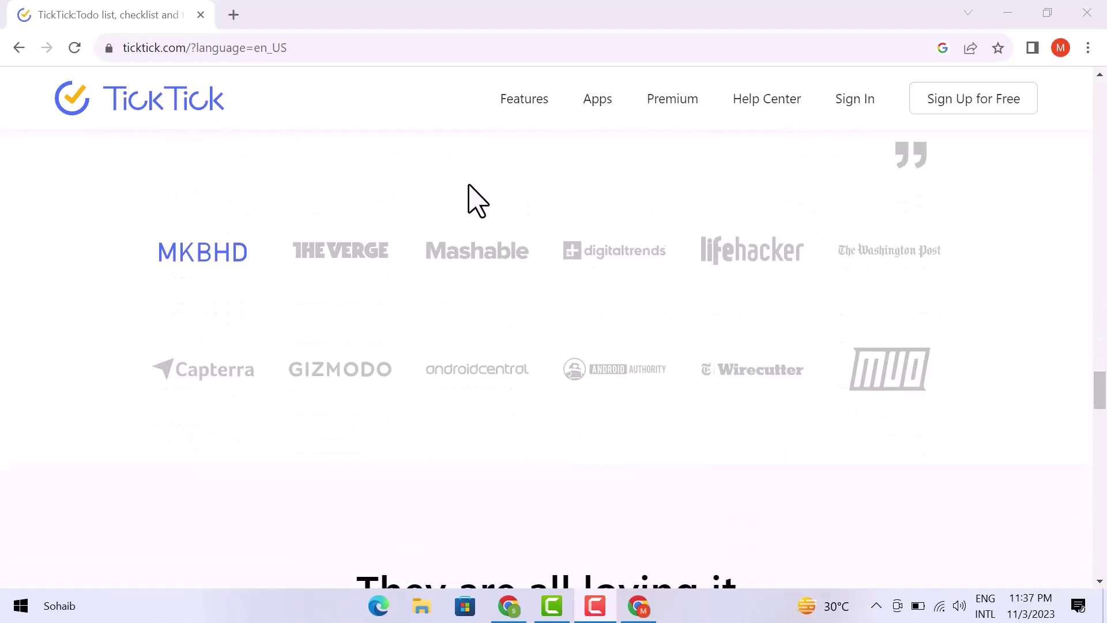
pyautogui.scroll(-7, 477, 201)
pyautogui.scroll(10, 476, 201)
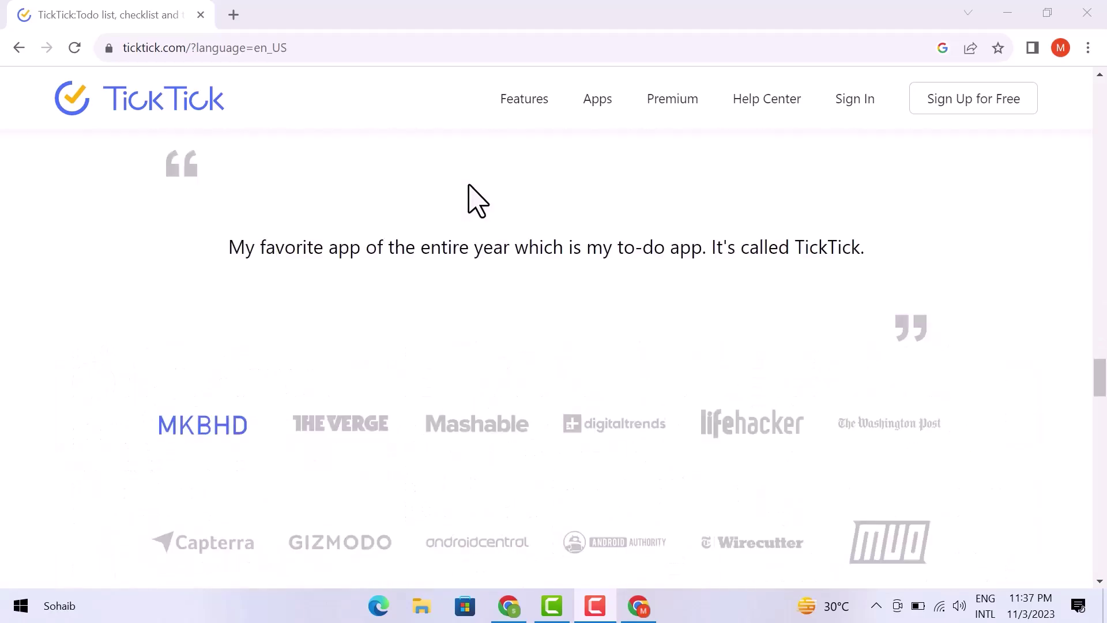
pyautogui.scroll(15, 476, 201)
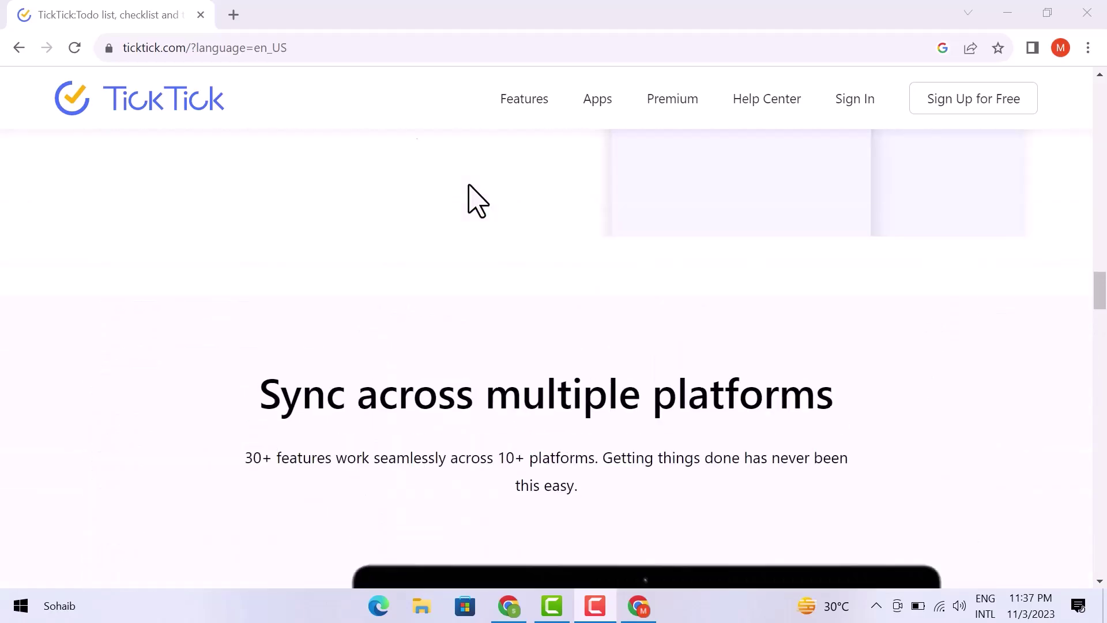
pyautogui.scroll(15, 477, 201)
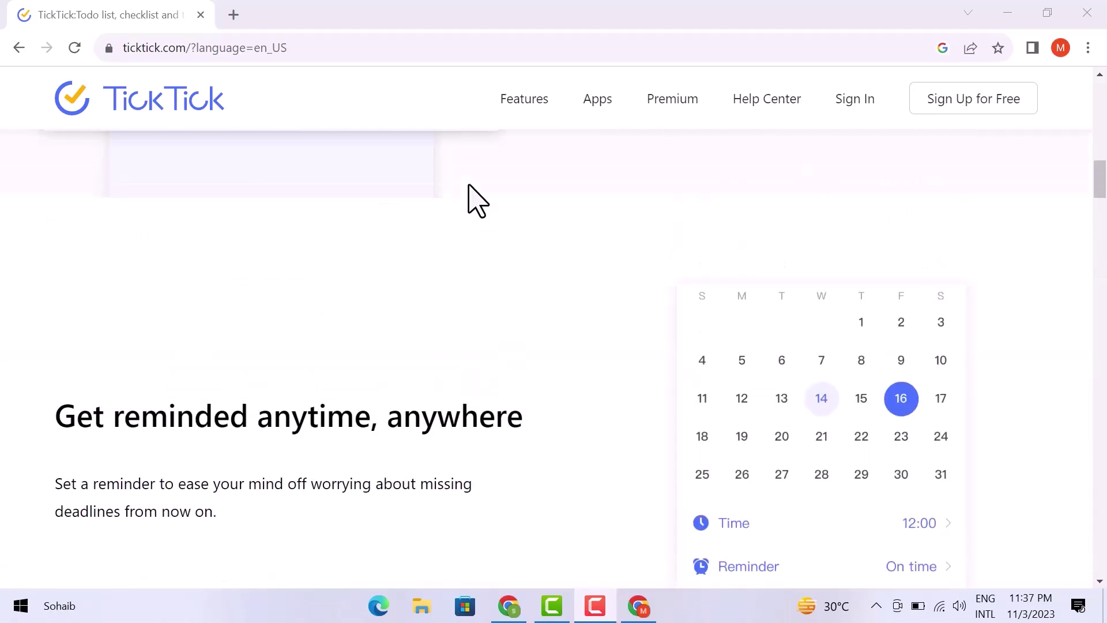
pyautogui.scroll(15, 477, 201)
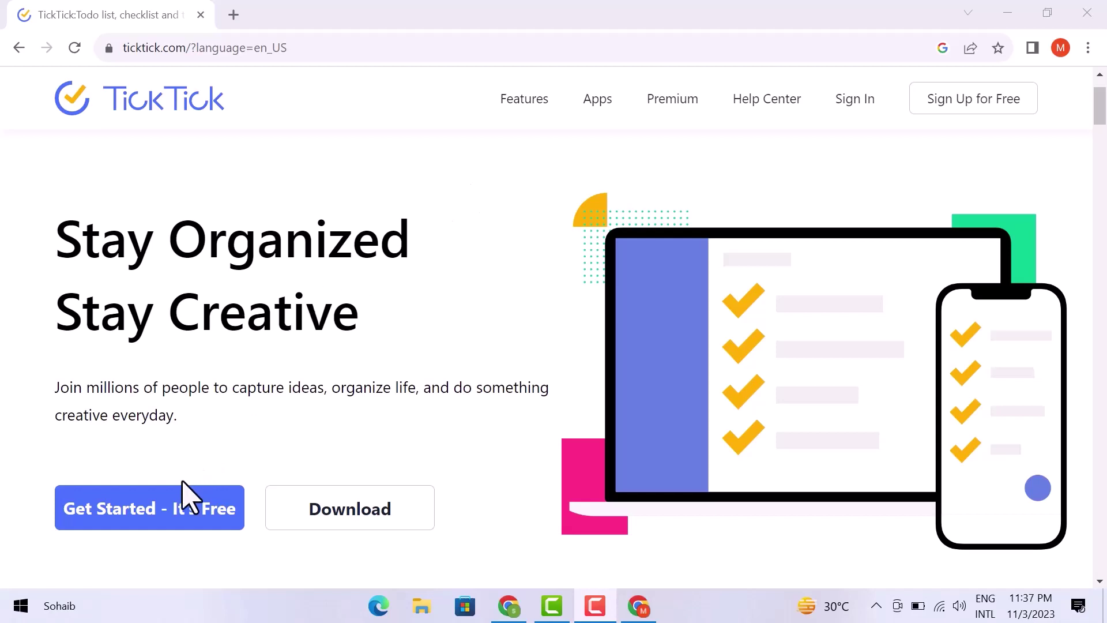
pyautogui.click(177, 495)
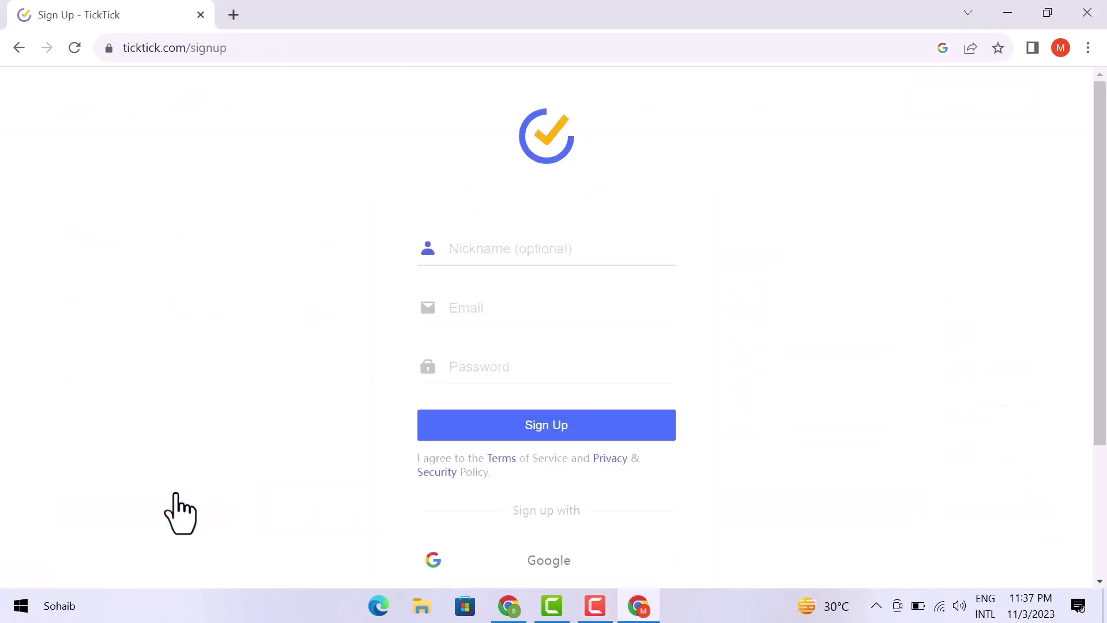
# - Fill in the nickname, the account e-mail and a password, and submit the sign-up form
pyautogui.scroll(-3, 655, 344)
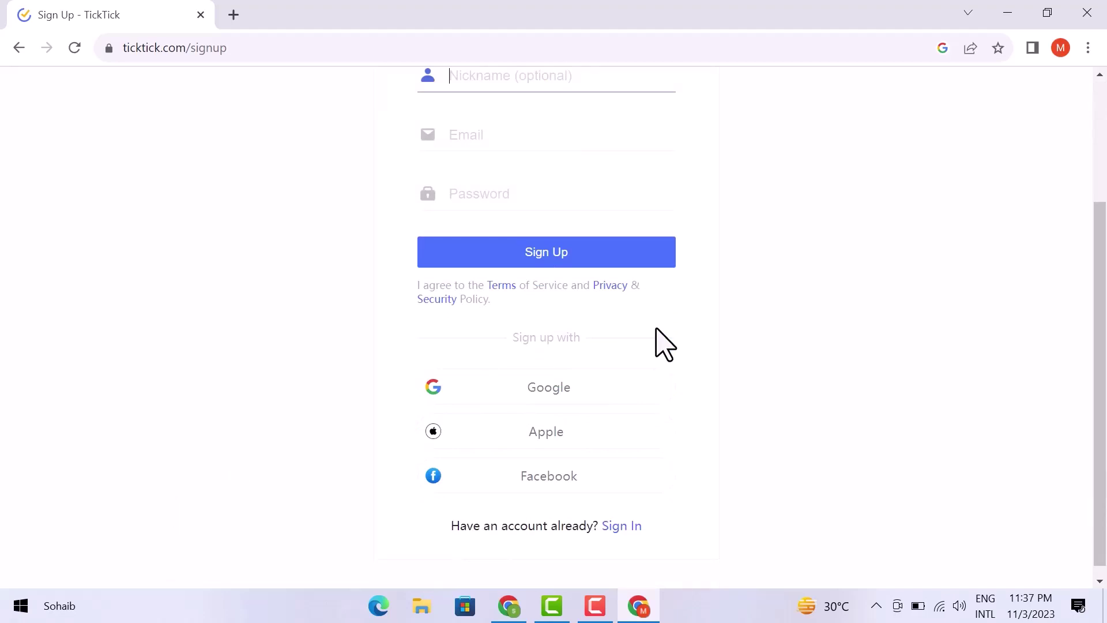
pyautogui.scroll(3, 655, 344)
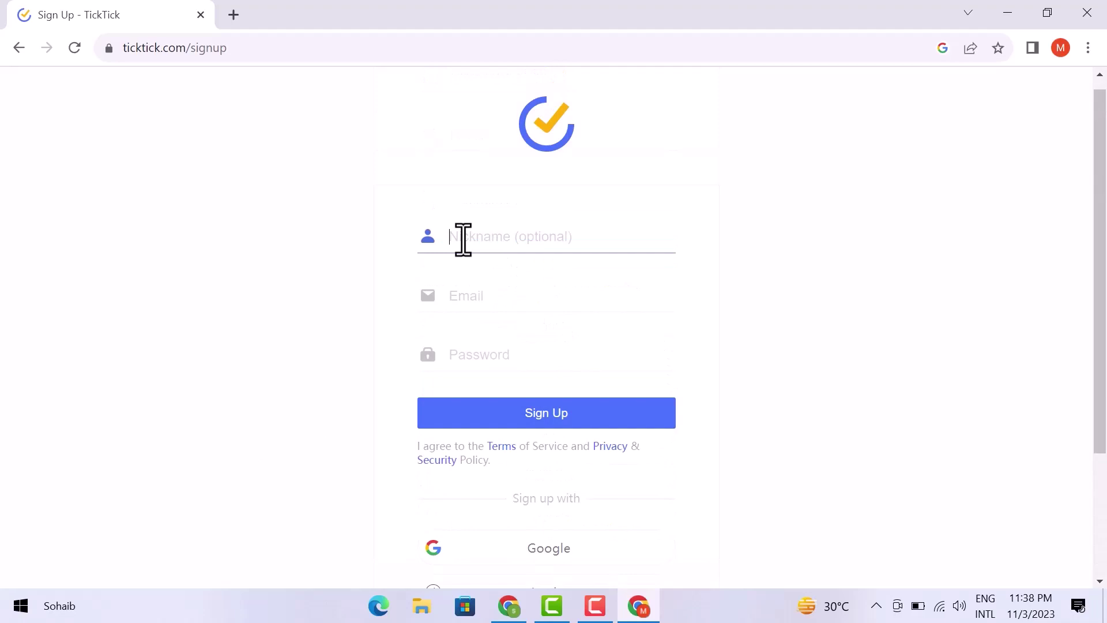
pyautogui.write('Mian Sab')
pyautogui.click(455, 295)
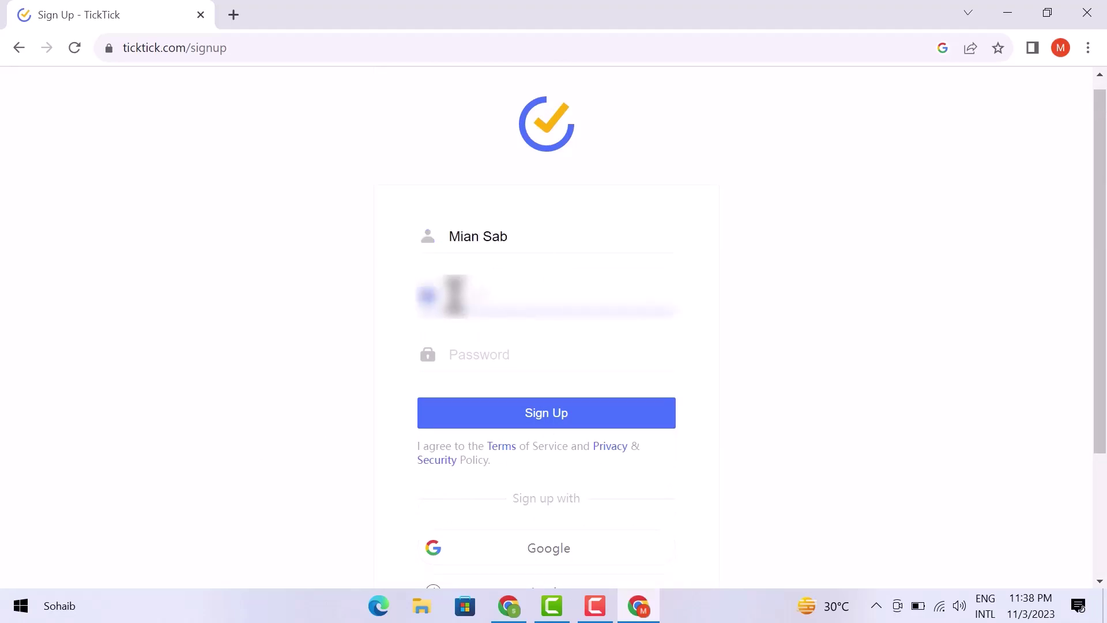
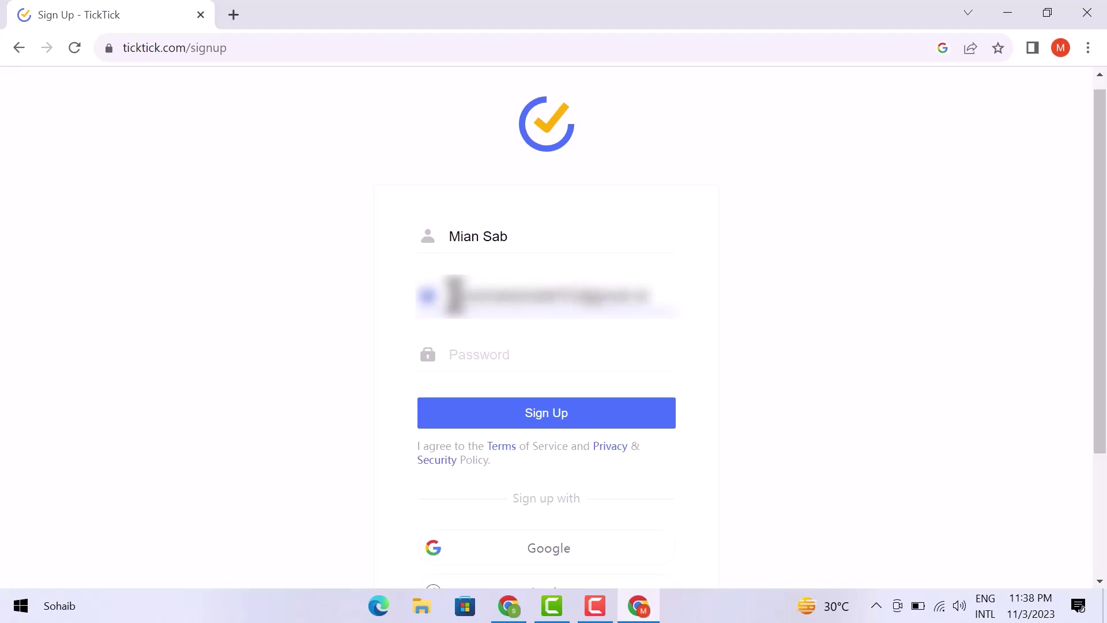
pyautogui.click(461, 347)
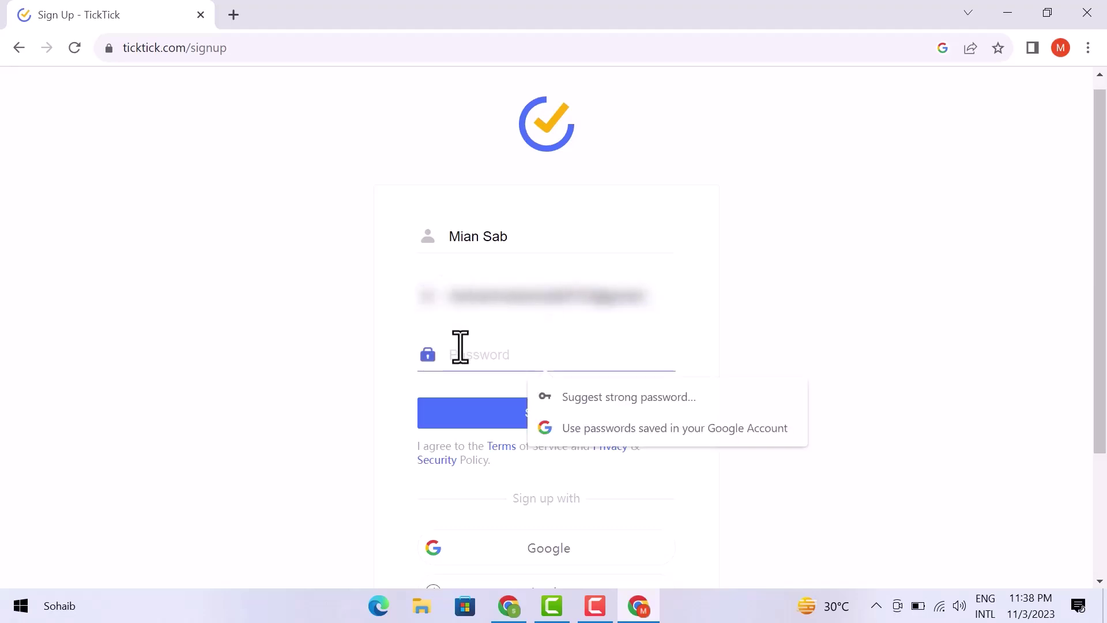
pyautogui.write('••••••••••')
pyautogui.click(487, 410)
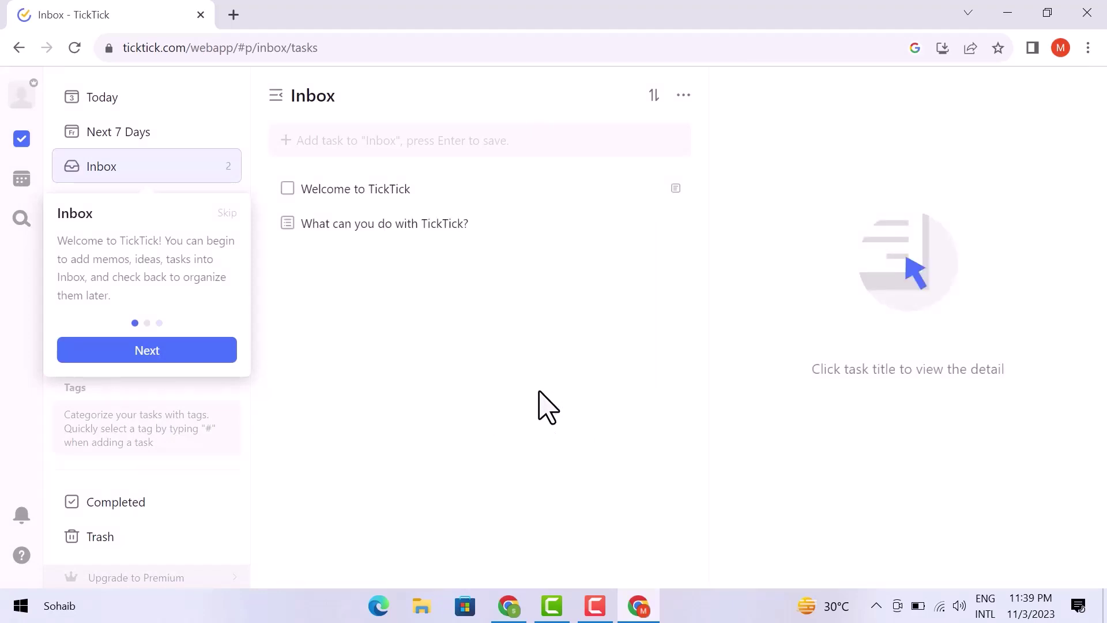
# - Skip the welcome tour and switch to the empty Today view
pyautogui.click(234, 213)
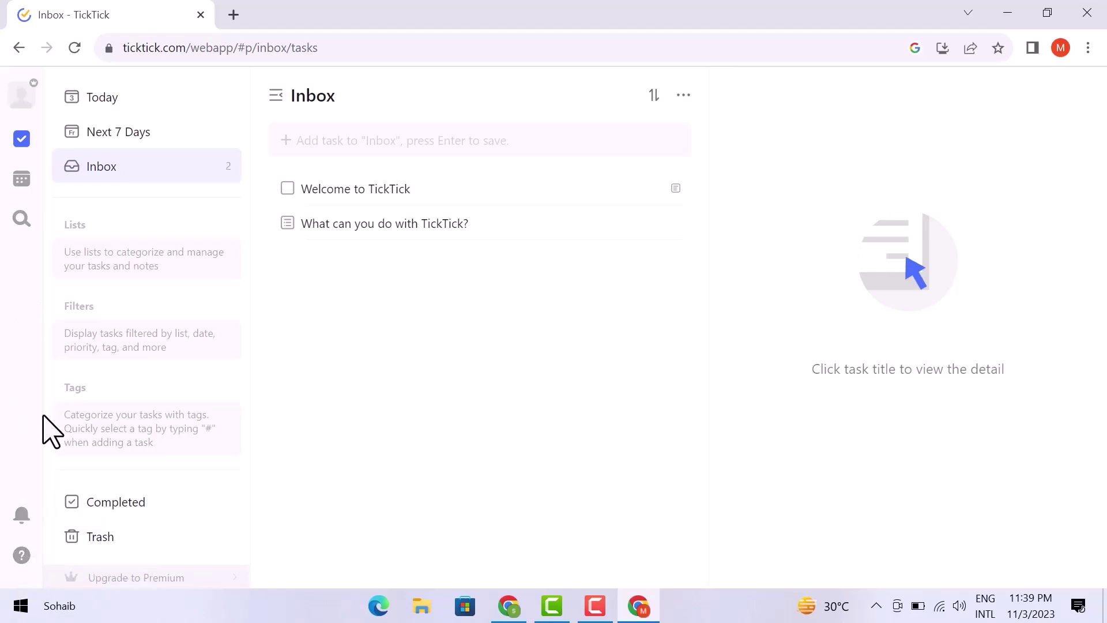
pyautogui.click(132, 102)
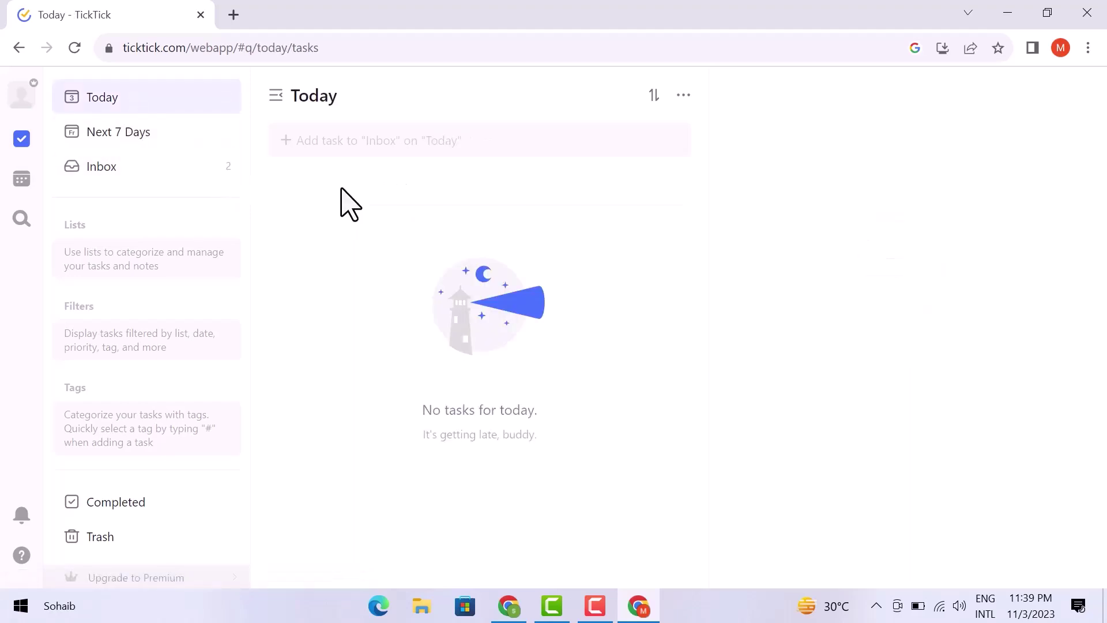
# - Check the empty Next 7 Days view, then return to the Inbox's two starter tasks
pyautogui.click(144, 135)
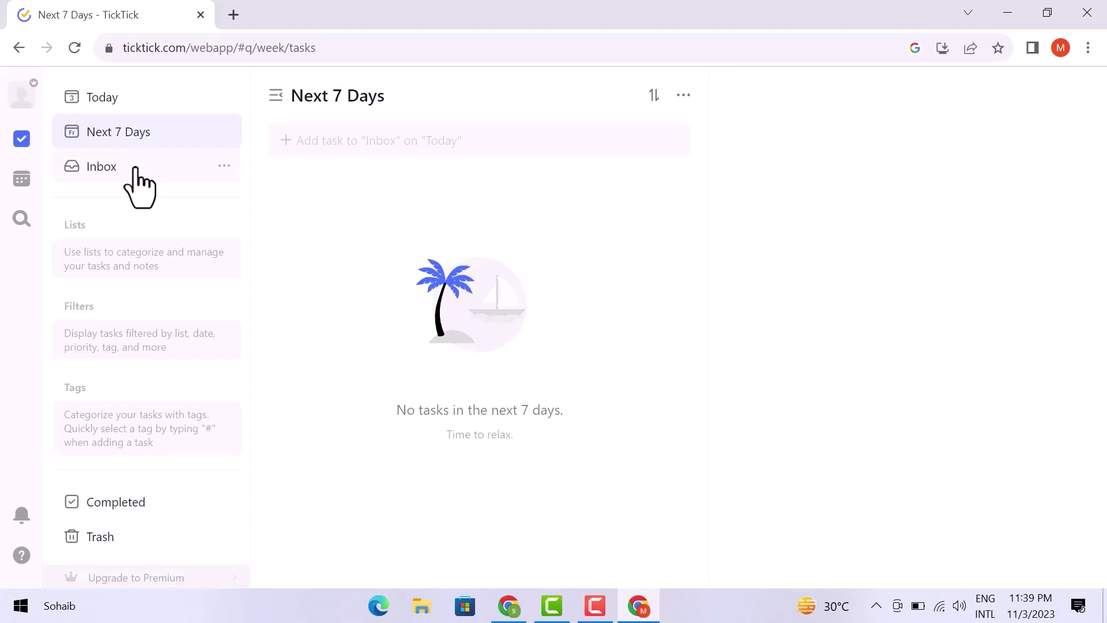
pyautogui.click(145, 172)
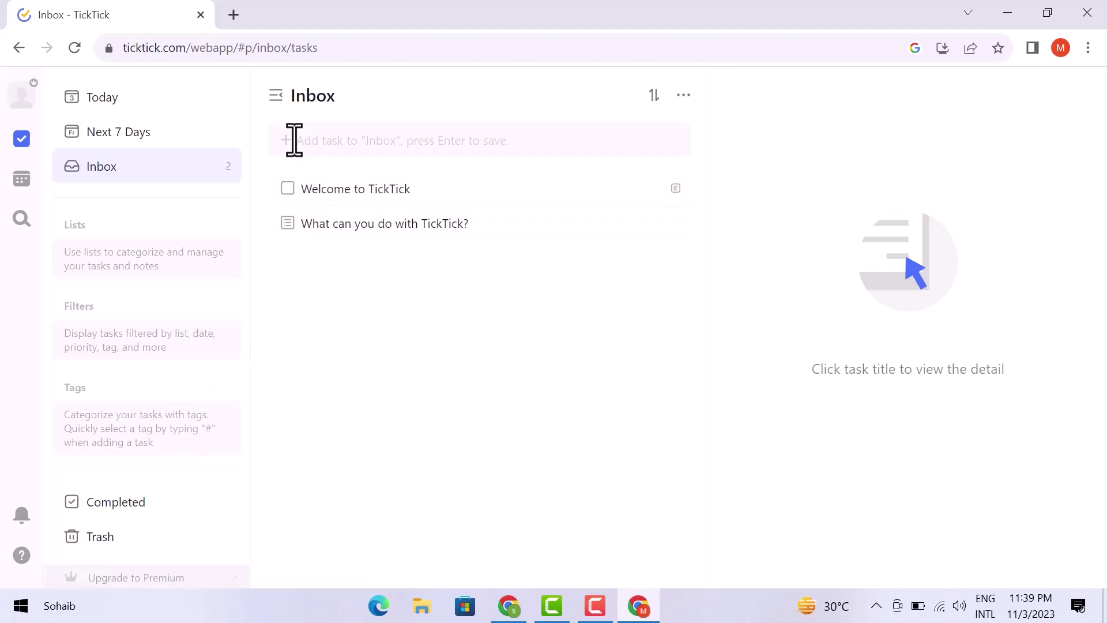
# - Glance at the Inbox's sort and view options, then open Settings from the avatar menu
pyautogui.click(655, 95)
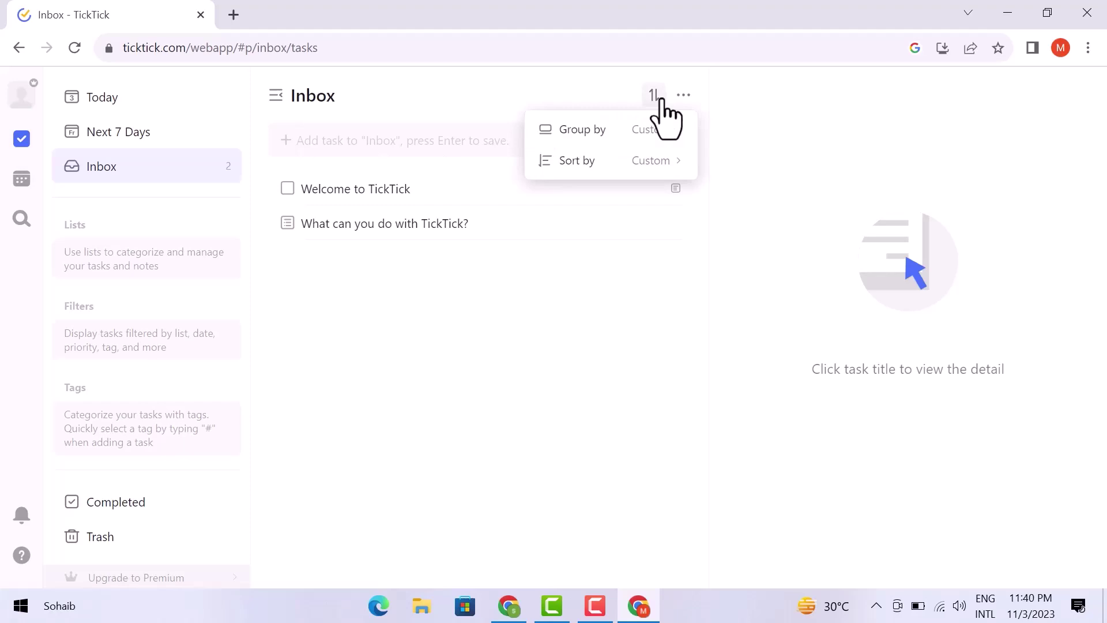
pyautogui.click(661, 99)
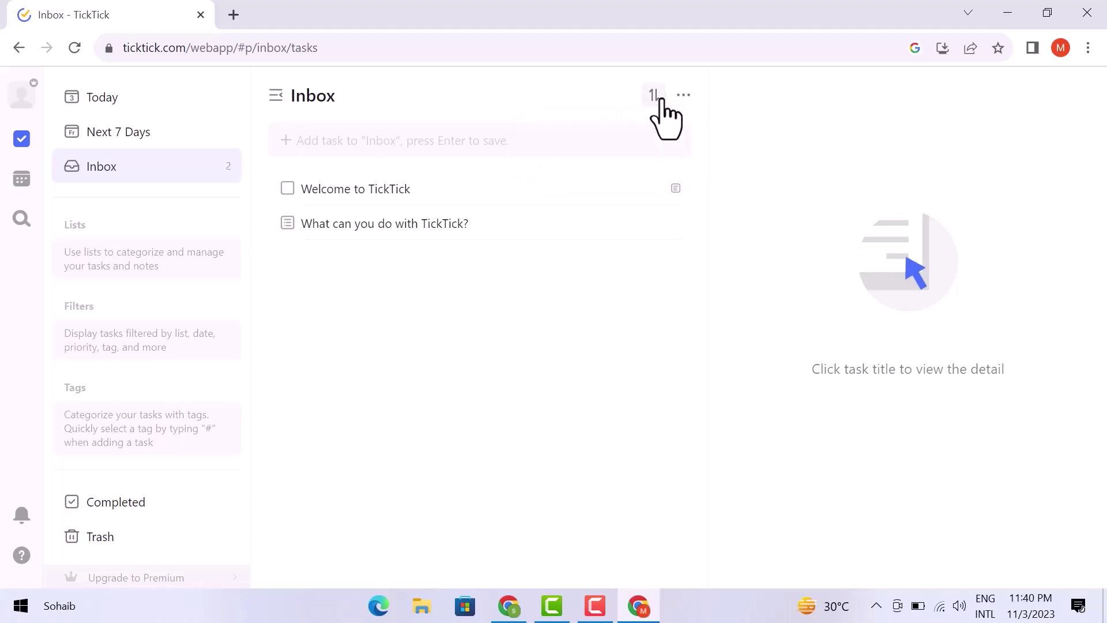
pyautogui.click(681, 98)
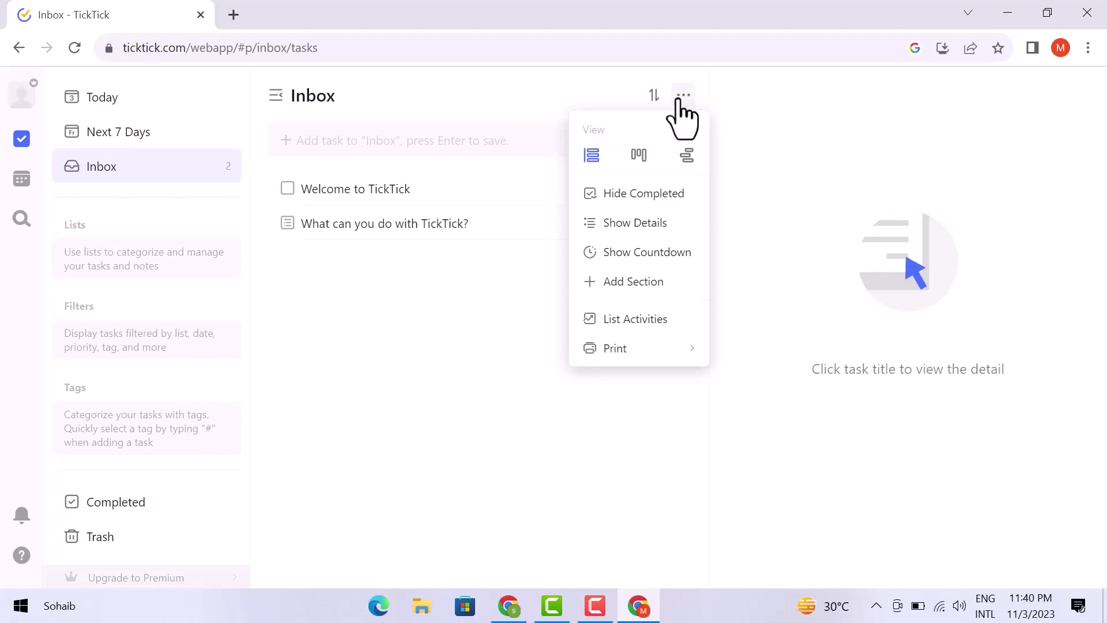
pyautogui.click(681, 100)
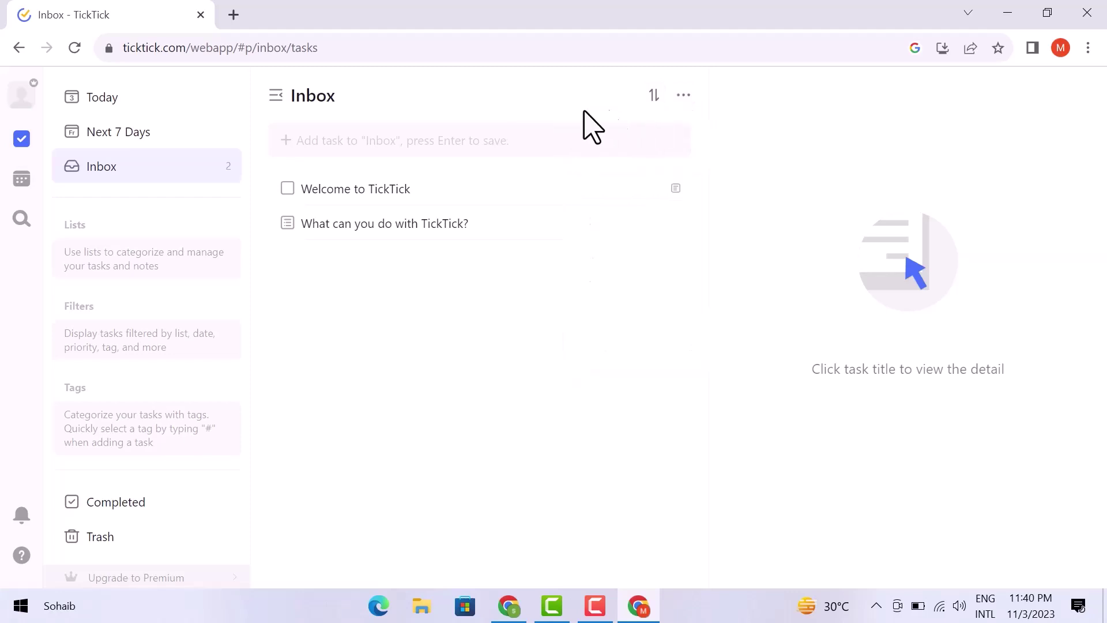
pyautogui.click(23, 104)
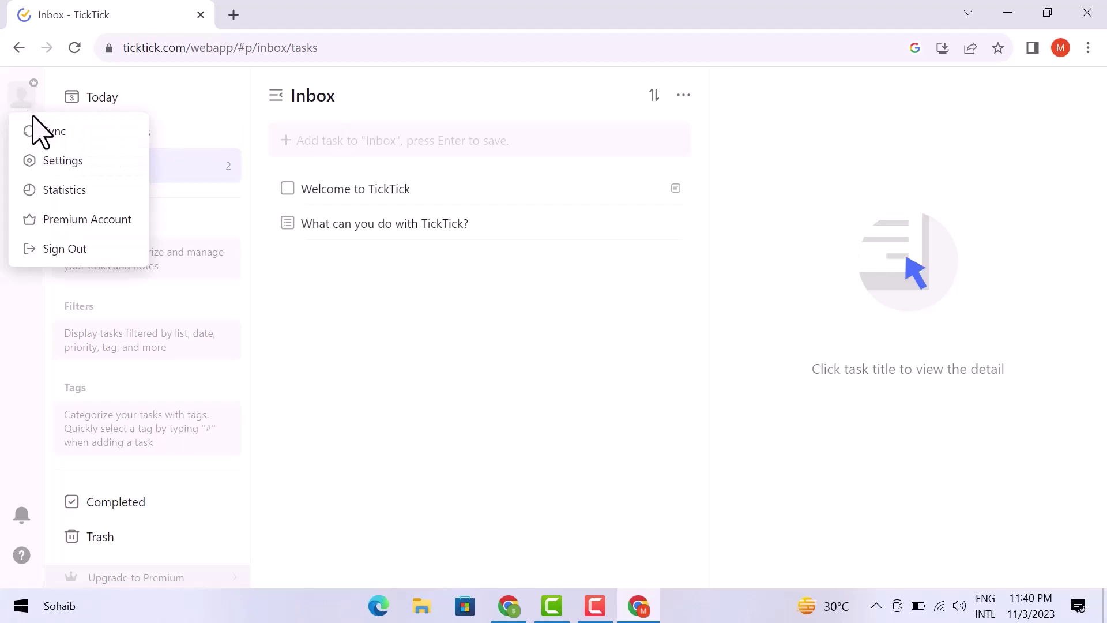
pyautogui.click(49, 164)
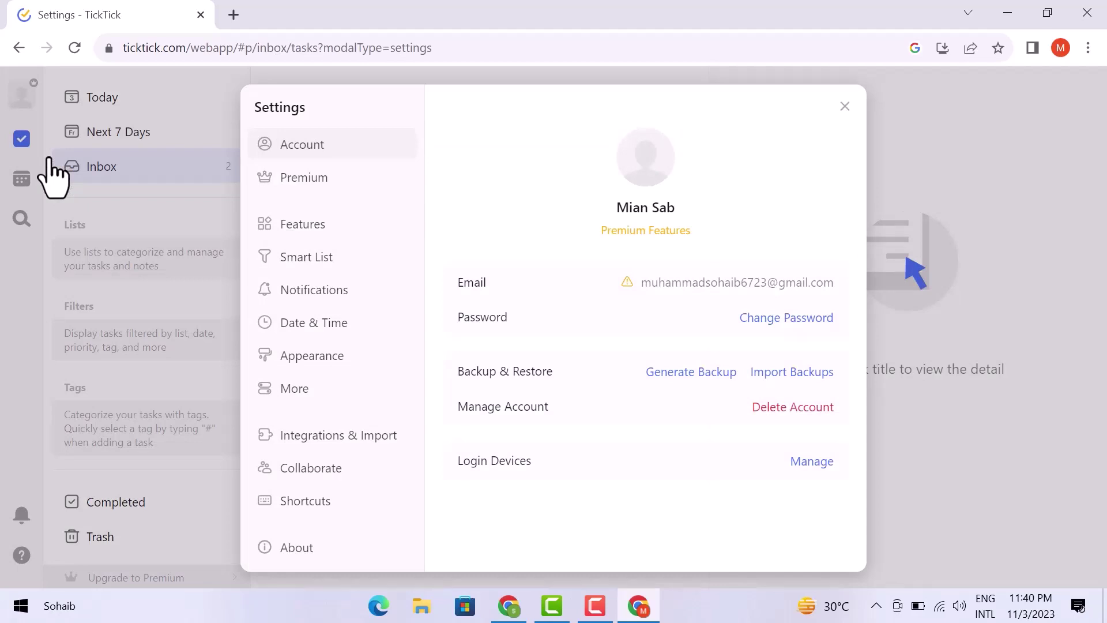
# - In Smart List settings, set All to Show and keep Assigned to Me as show if not empty
pyautogui.click(326, 178)
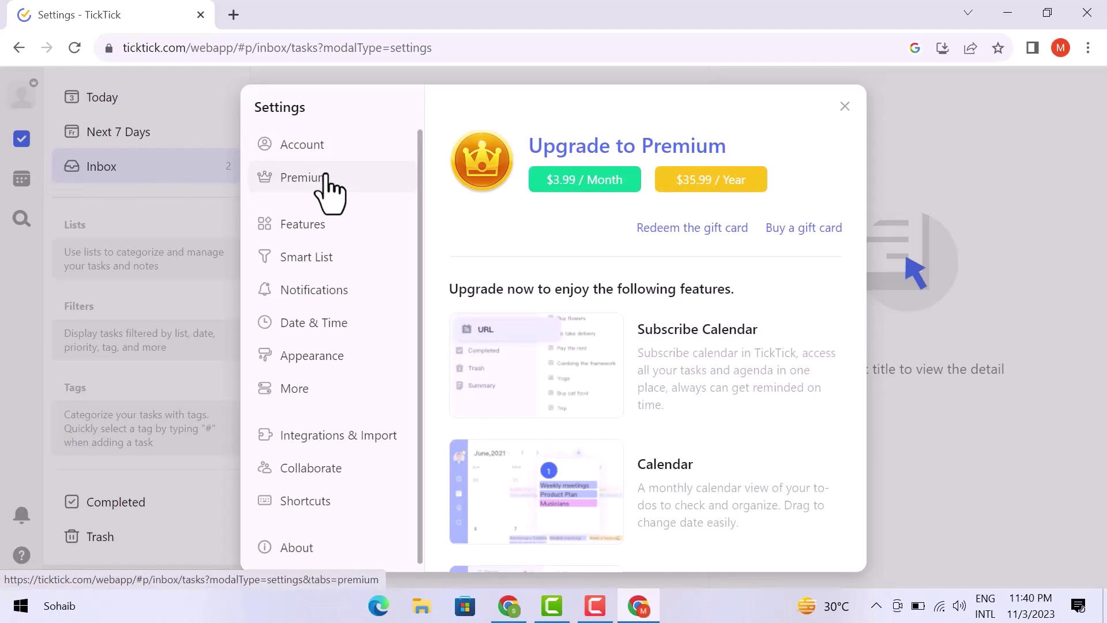
pyautogui.click(316, 228)
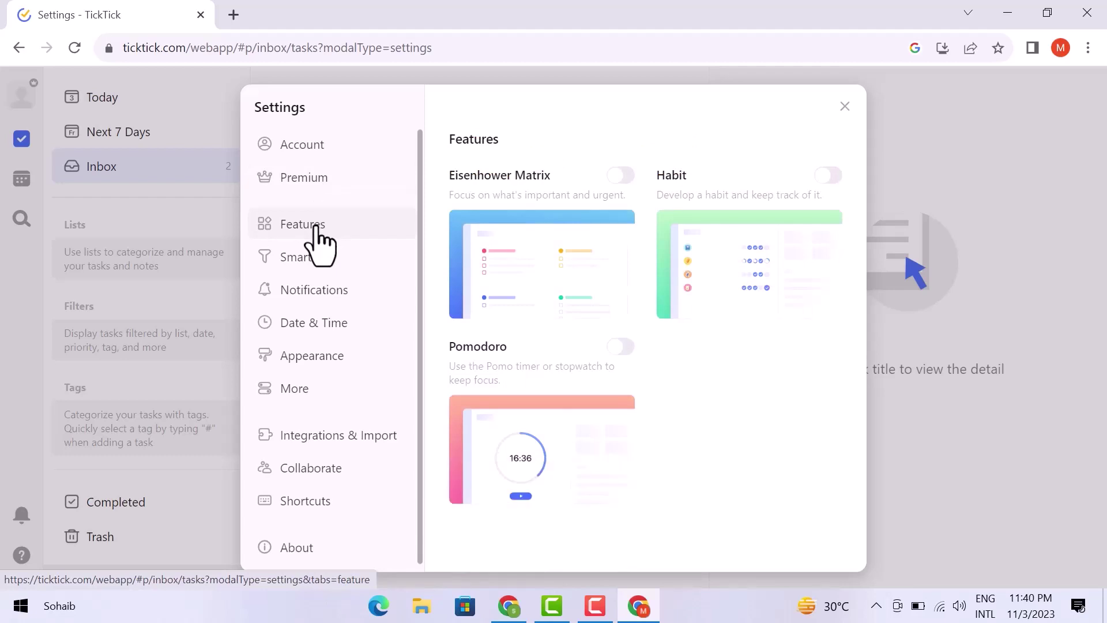
pyautogui.click(317, 259)
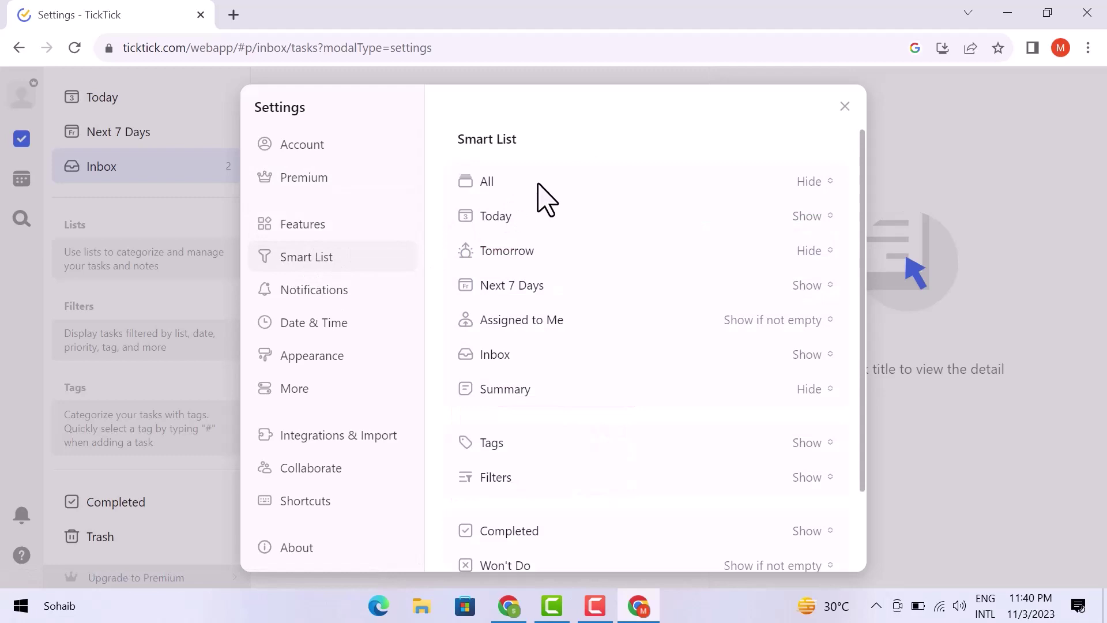
pyautogui.scroll(-2, 544, 197)
pyautogui.scroll(2, 544, 198)
pyautogui.click(830, 183)
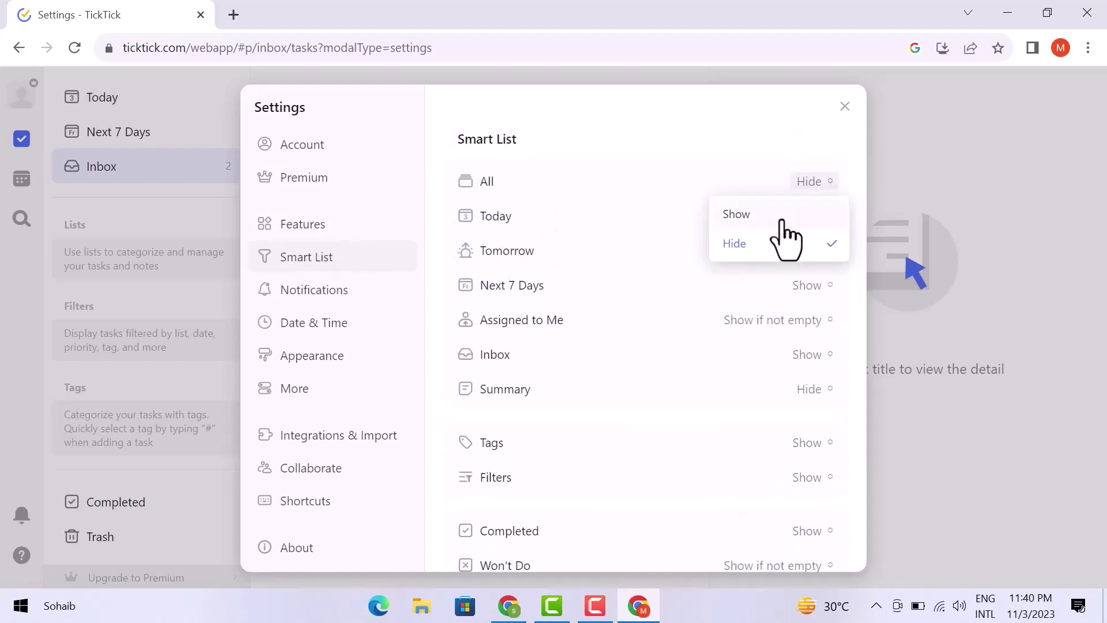
pyautogui.click(783, 214)
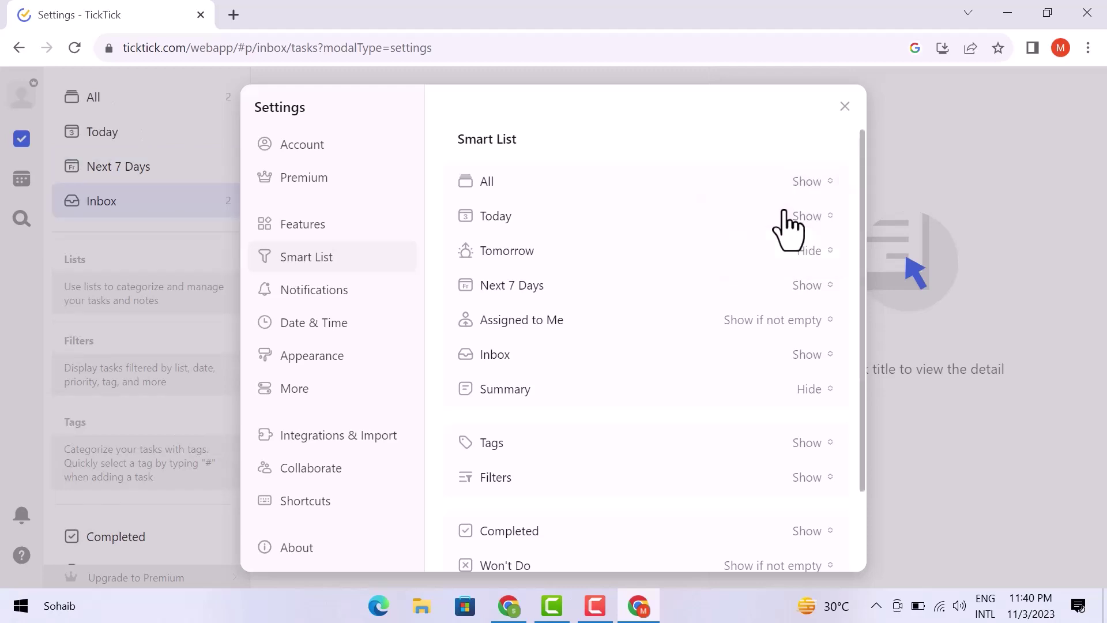
pyautogui.click(783, 320)
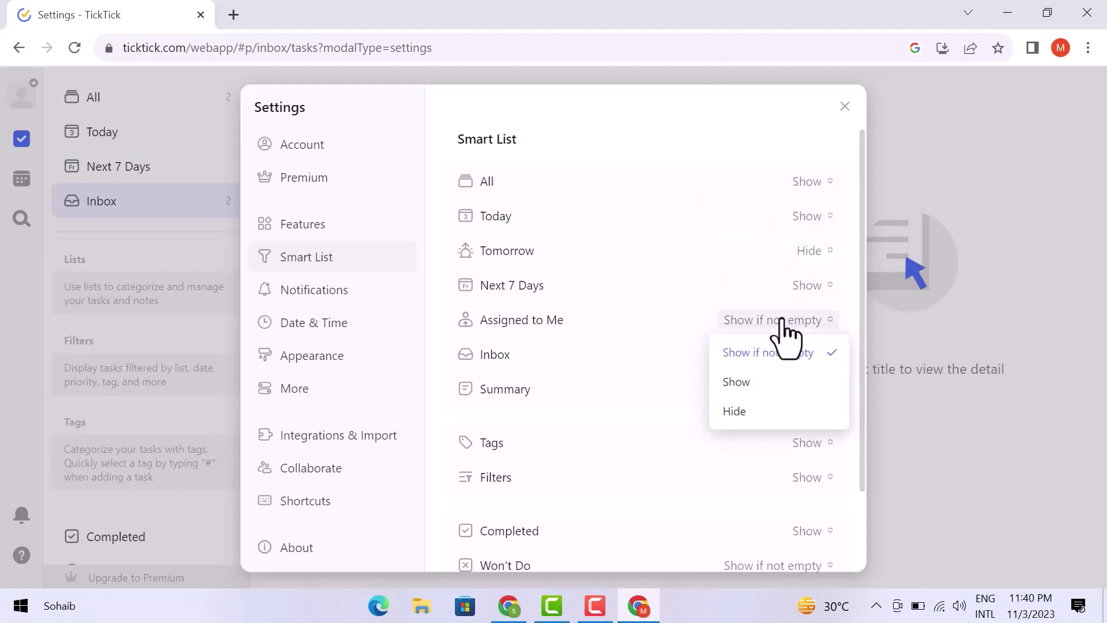
pyautogui.click(782, 320)
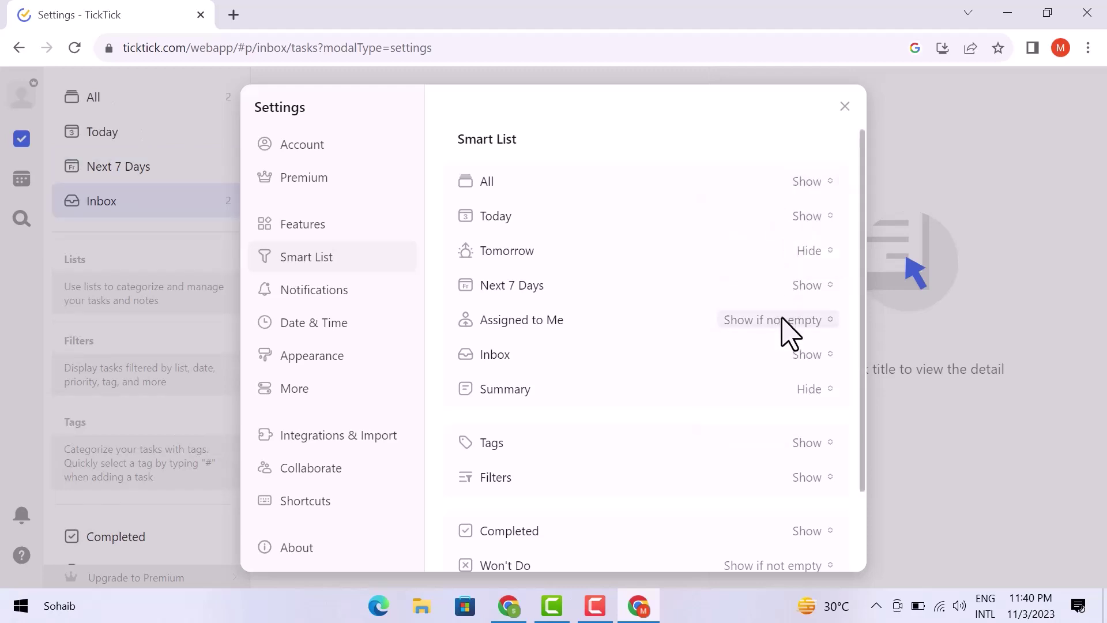
# - Browse Notifications and Date & Time, then set the Gray theme after trying Blue and Dark
pyautogui.click(356, 291)
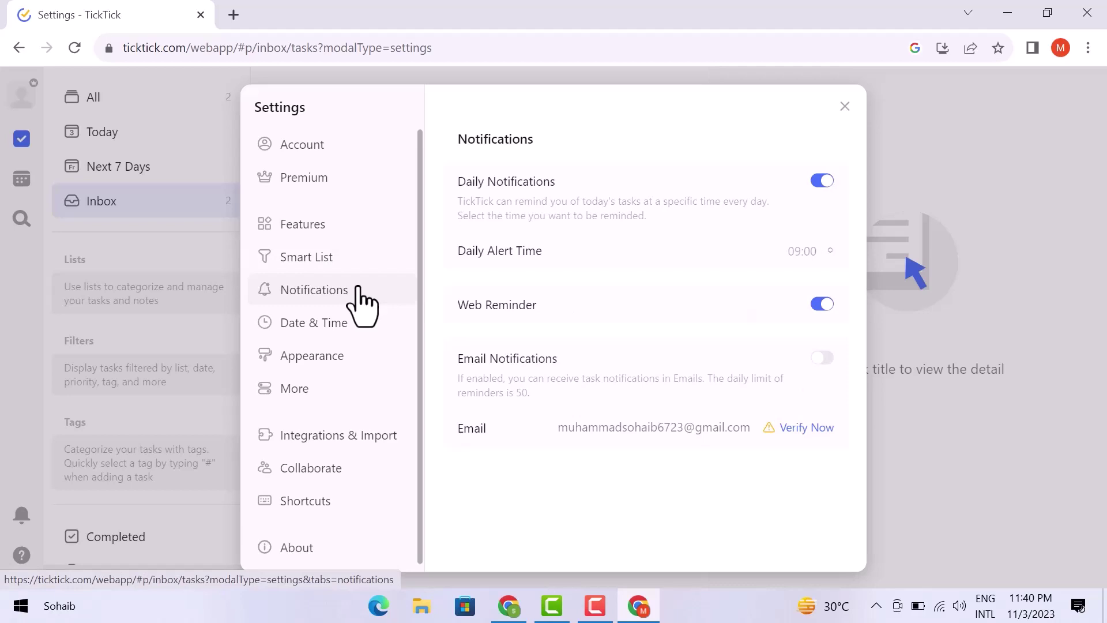
pyautogui.click(343, 326)
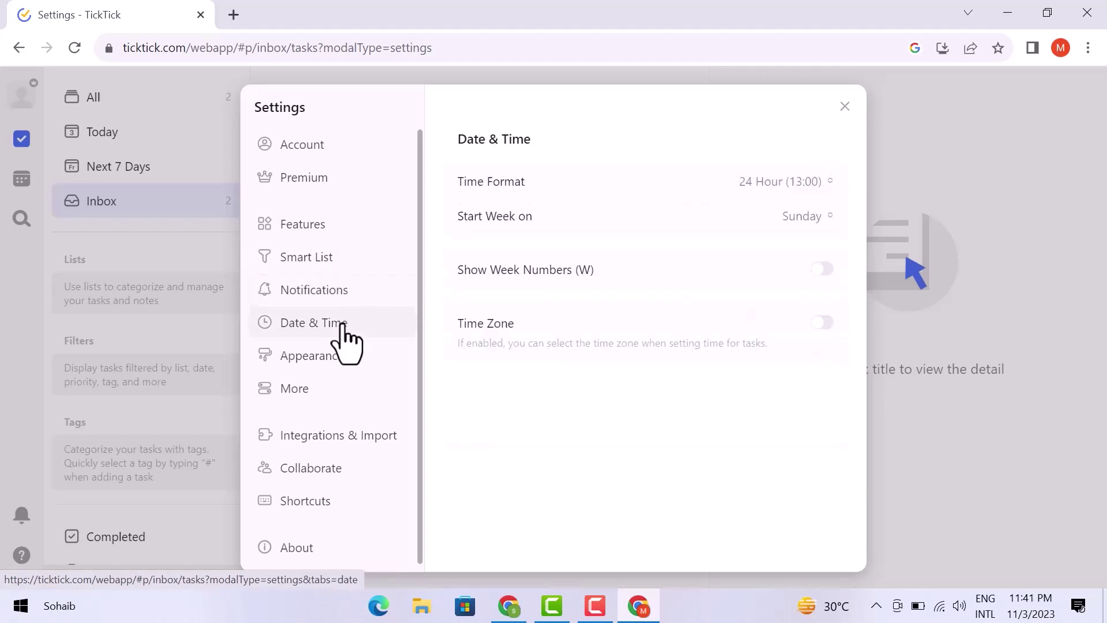
pyautogui.click(334, 369)
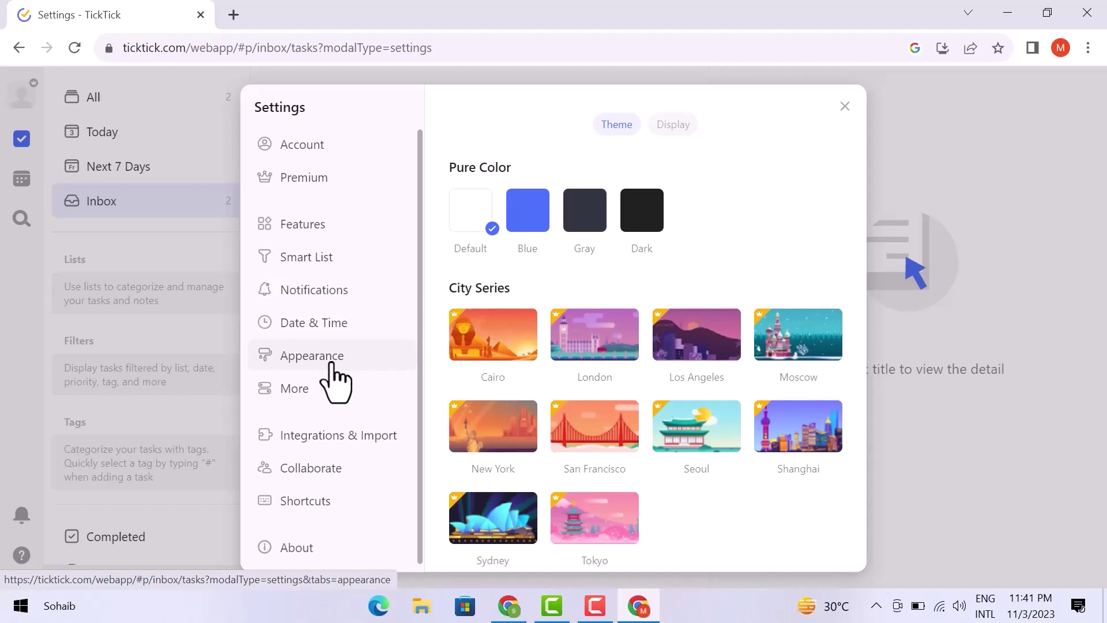
pyautogui.click(527, 227)
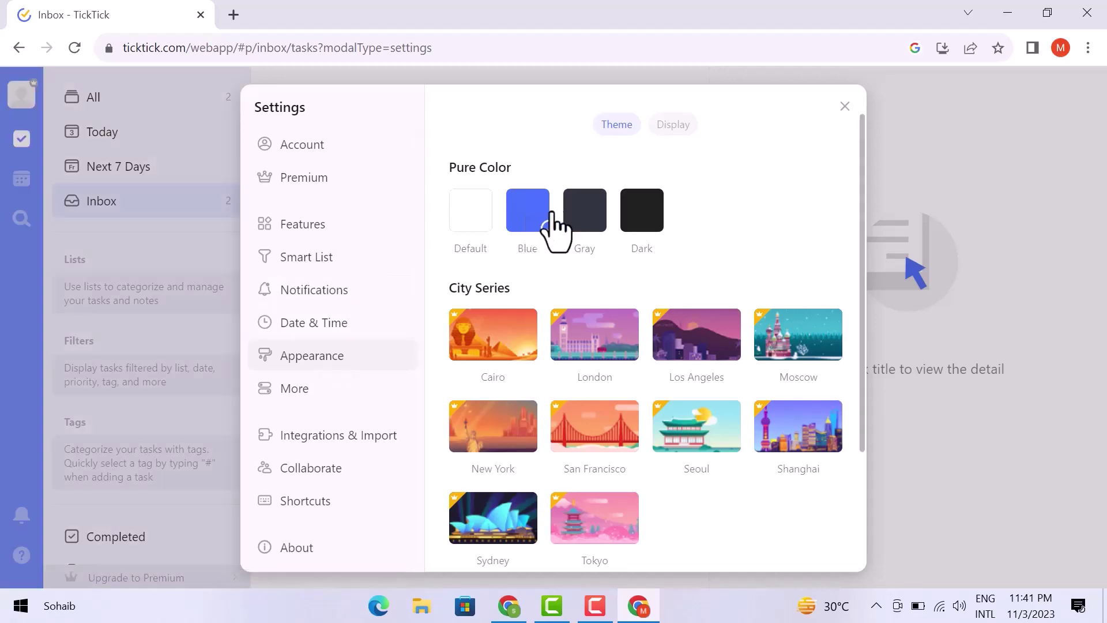
pyautogui.click(572, 222)
pyautogui.click(632, 224)
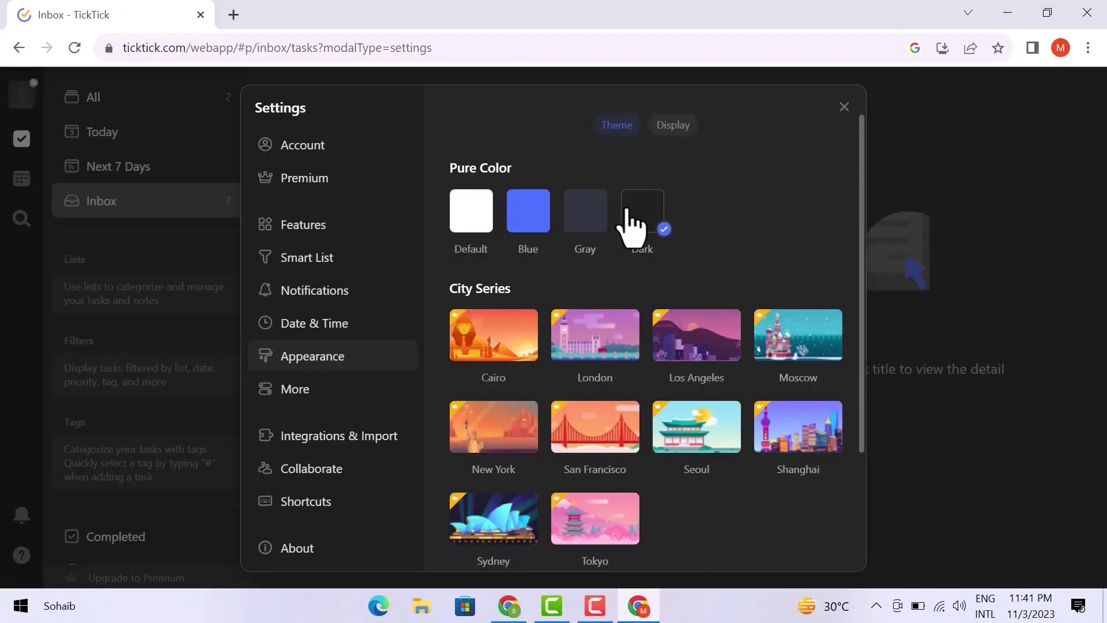
pyautogui.click(594, 225)
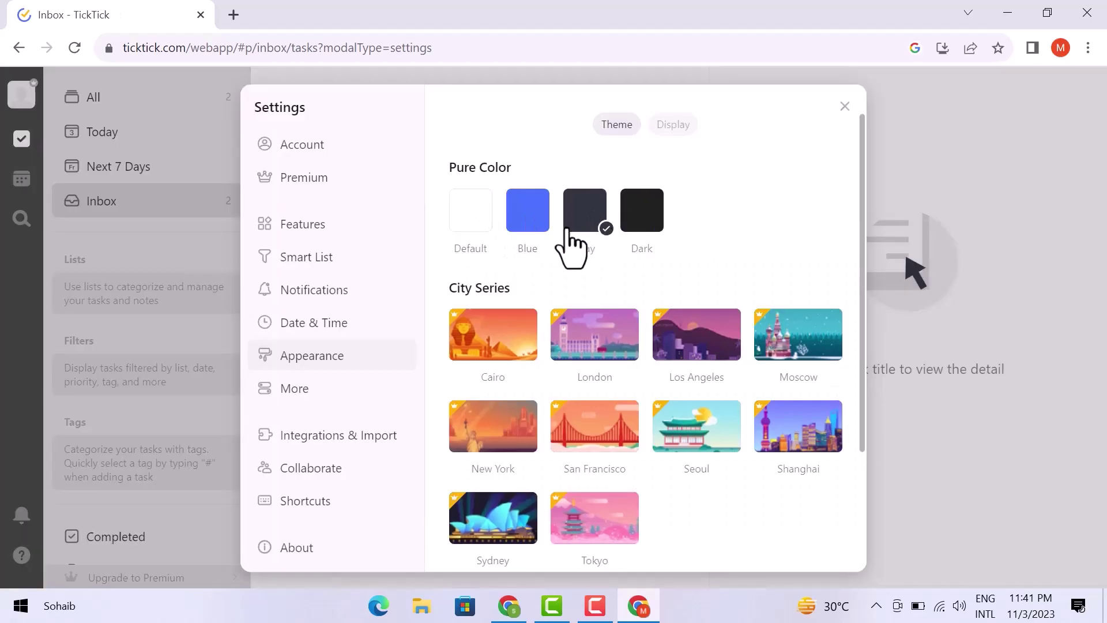
# - Look through the More settings and close the Settings window
pyautogui.scroll(-3, 493, 355)
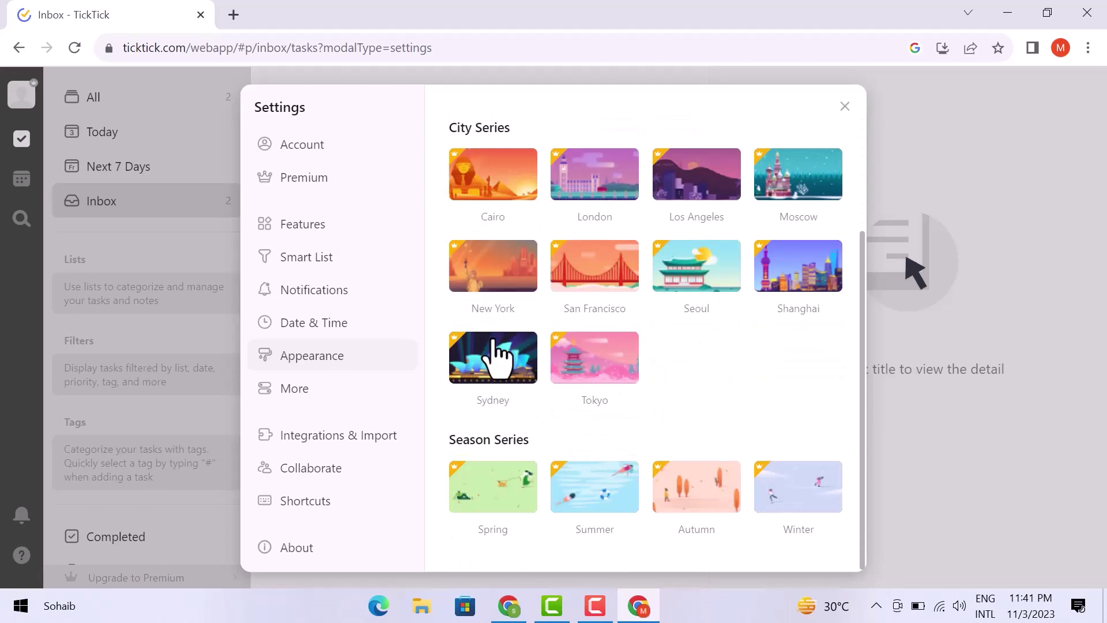
pyautogui.click(309, 397)
pyautogui.scroll(-8, 634, 341)
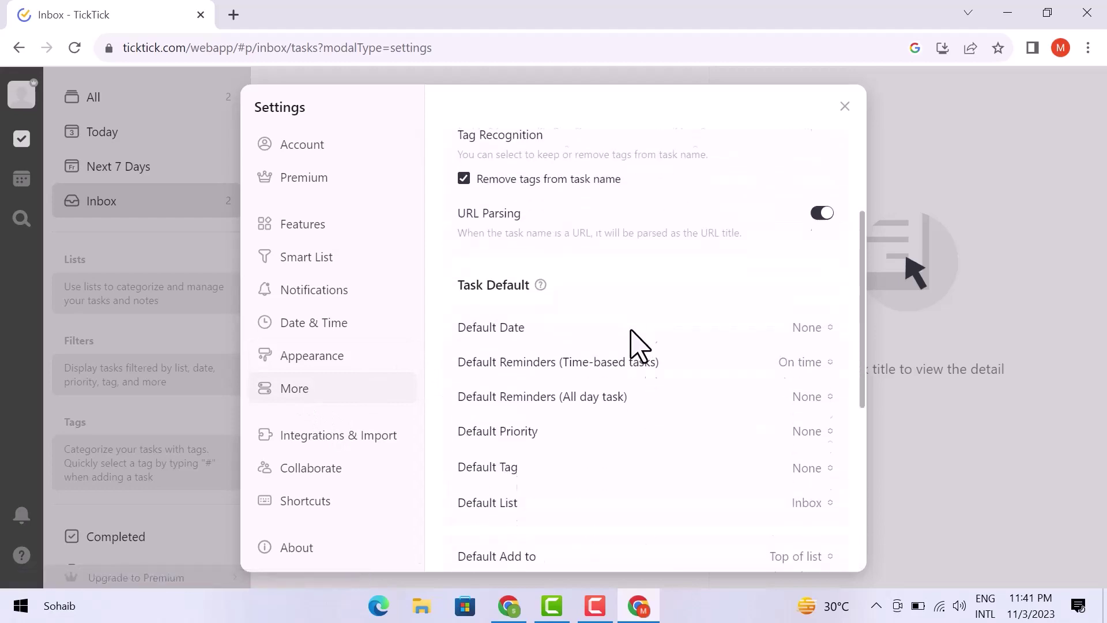
pyautogui.scroll(2, 639, 346)
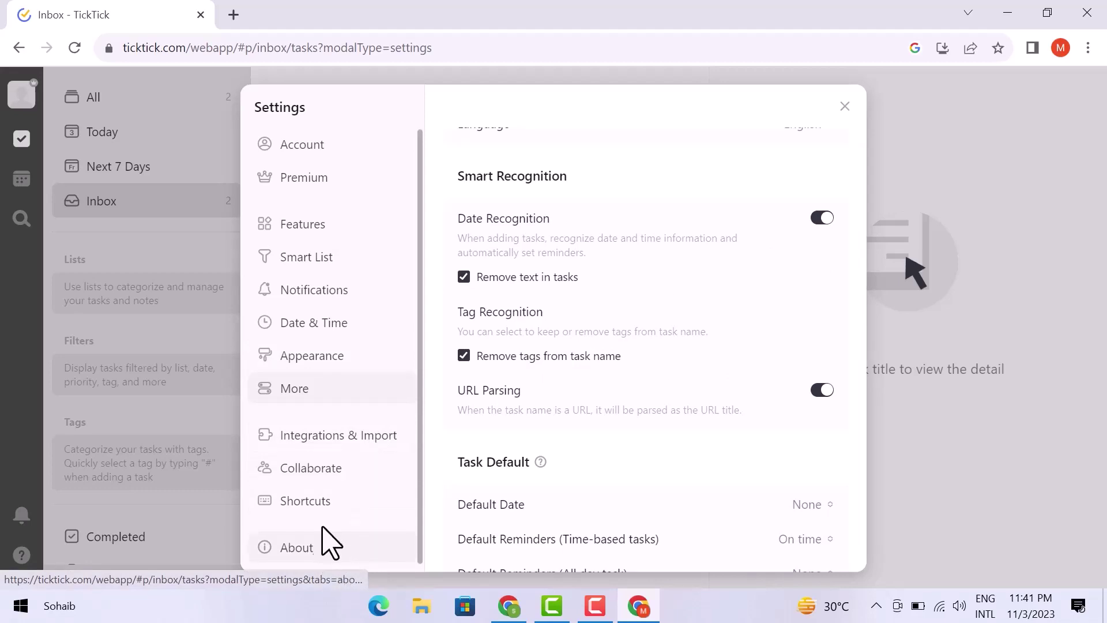
pyautogui.click(845, 108)
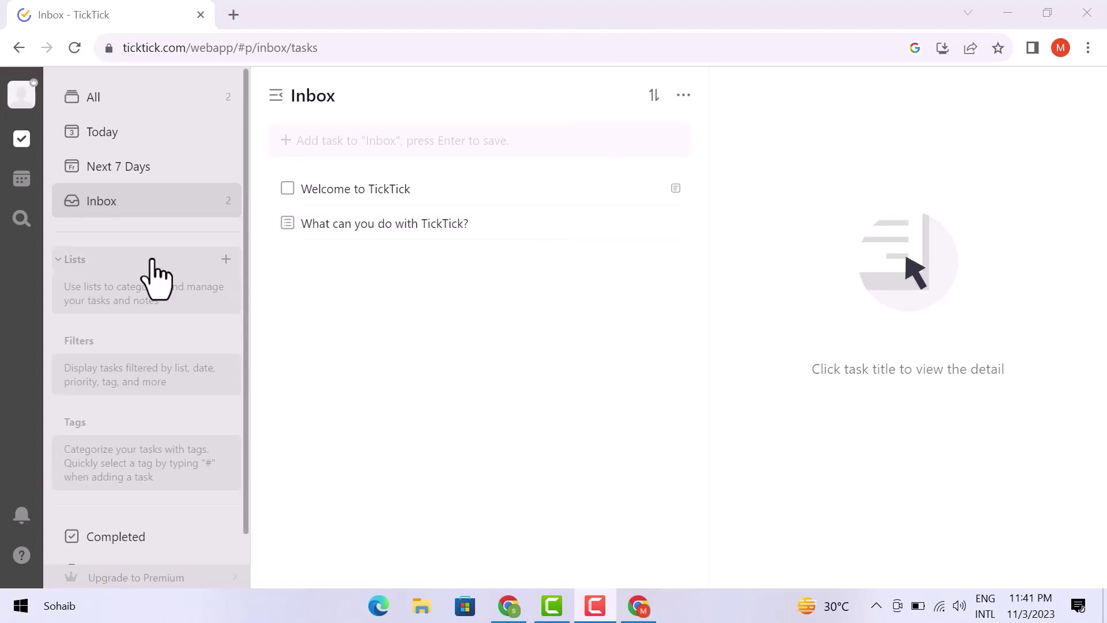
# - Start a new list with the 😊 emoji and name it 'HS Production'
pyautogui.click(226, 260)
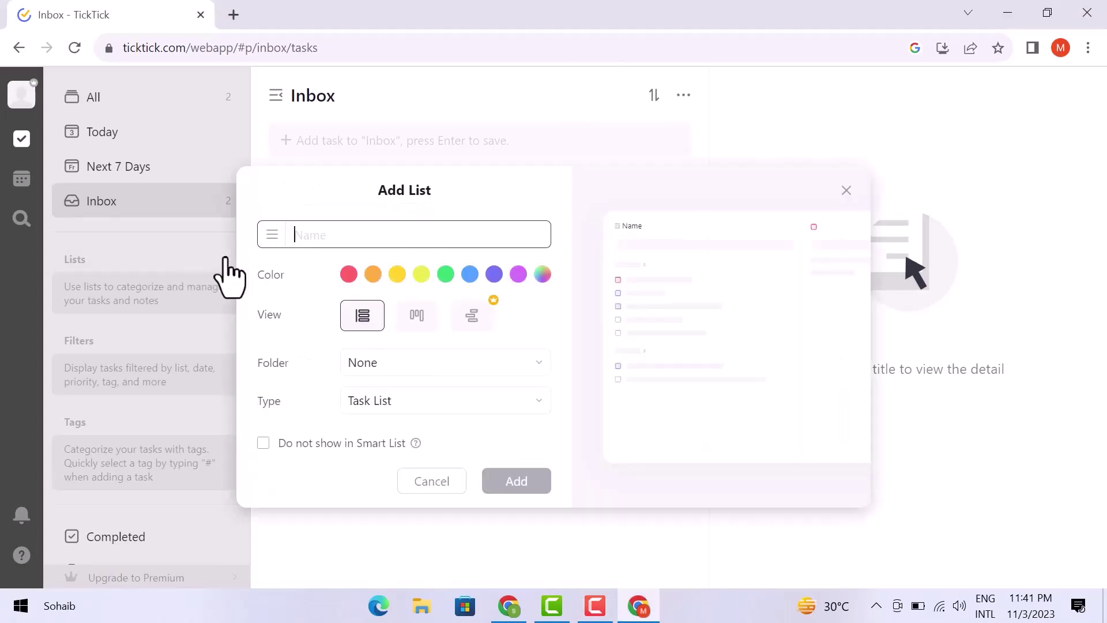
pyautogui.click(272, 234)
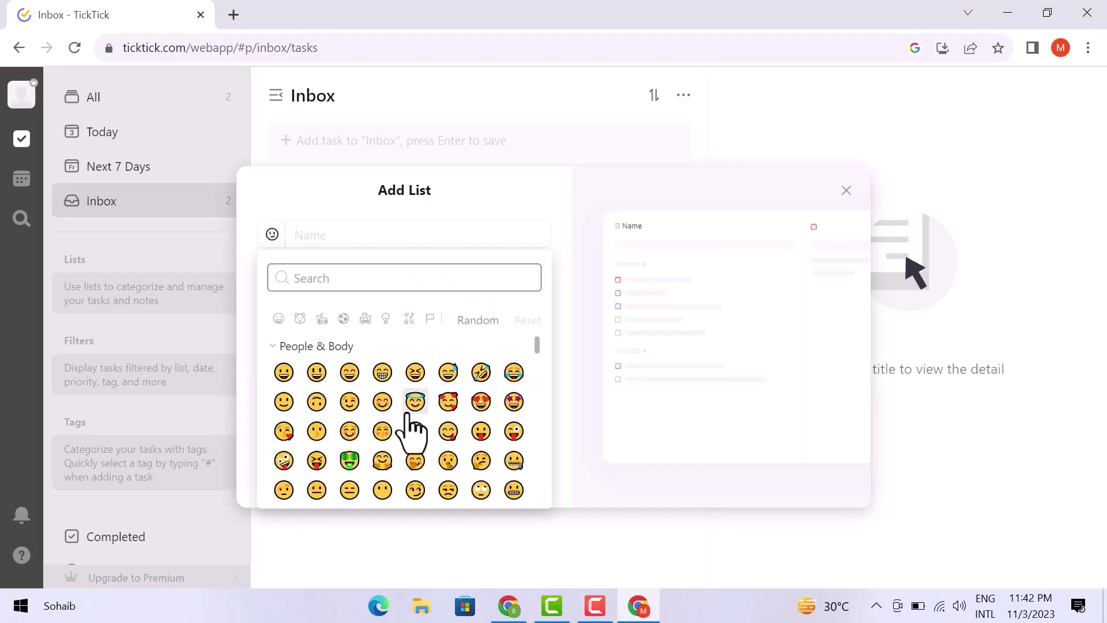
pyautogui.scroll(-1, 410, 433)
pyautogui.scroll(1, 411, 428)
pyautogui.click(383, 406)
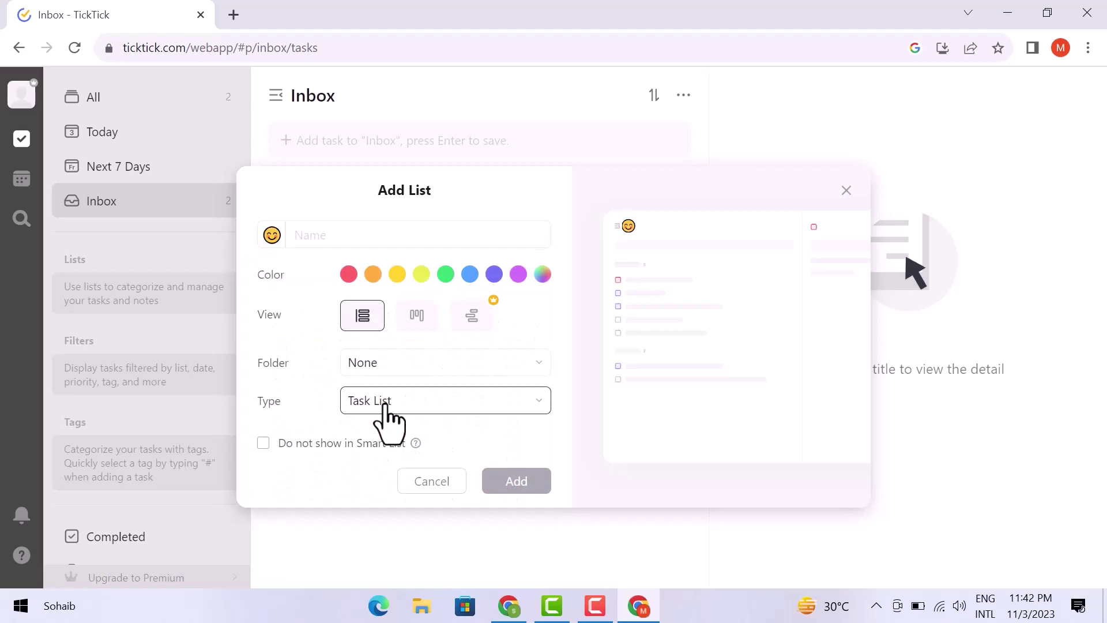
pyautogui.click(298, 237)
pyautogui.write('HS')
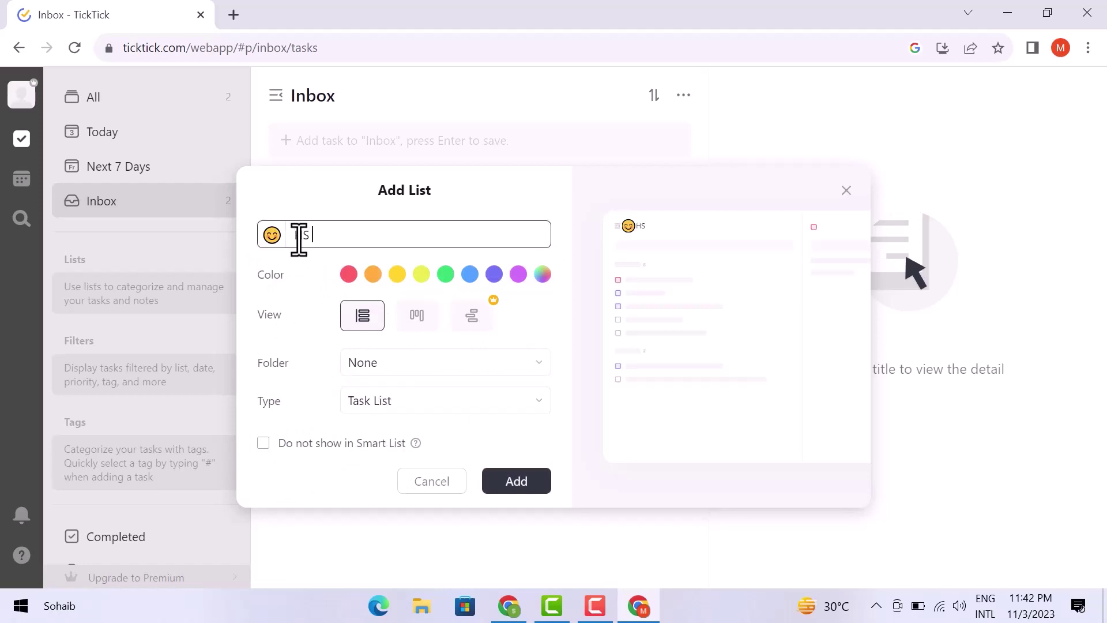
pyautogui.write(' Production')
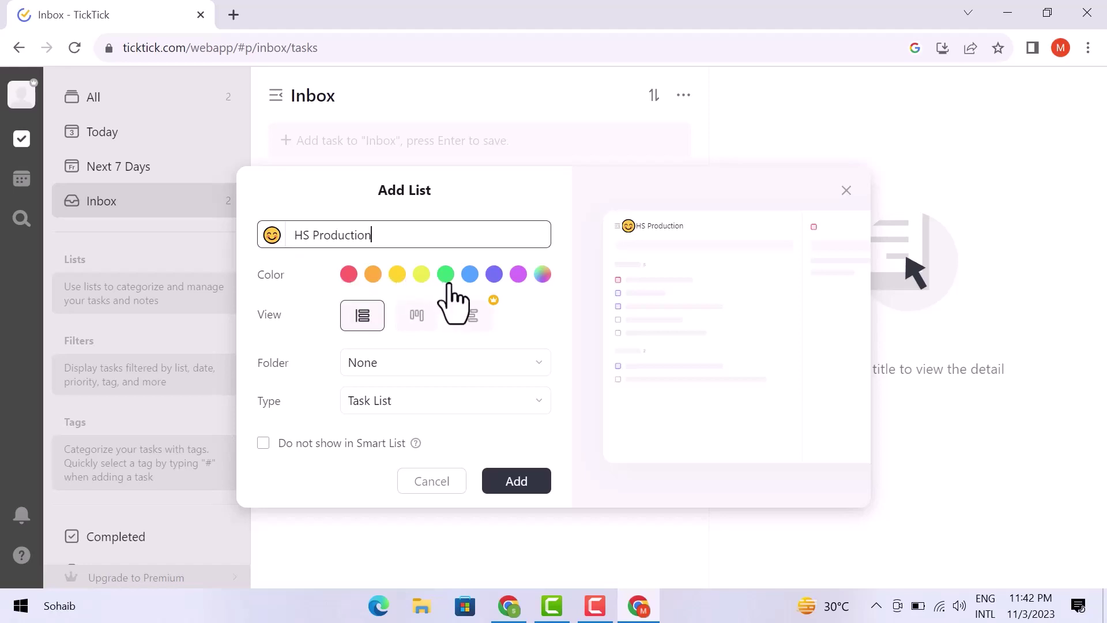
# - Place the list in a new folder 'video', keep it a Task List, and create it
pyautogui.click(359, 372)
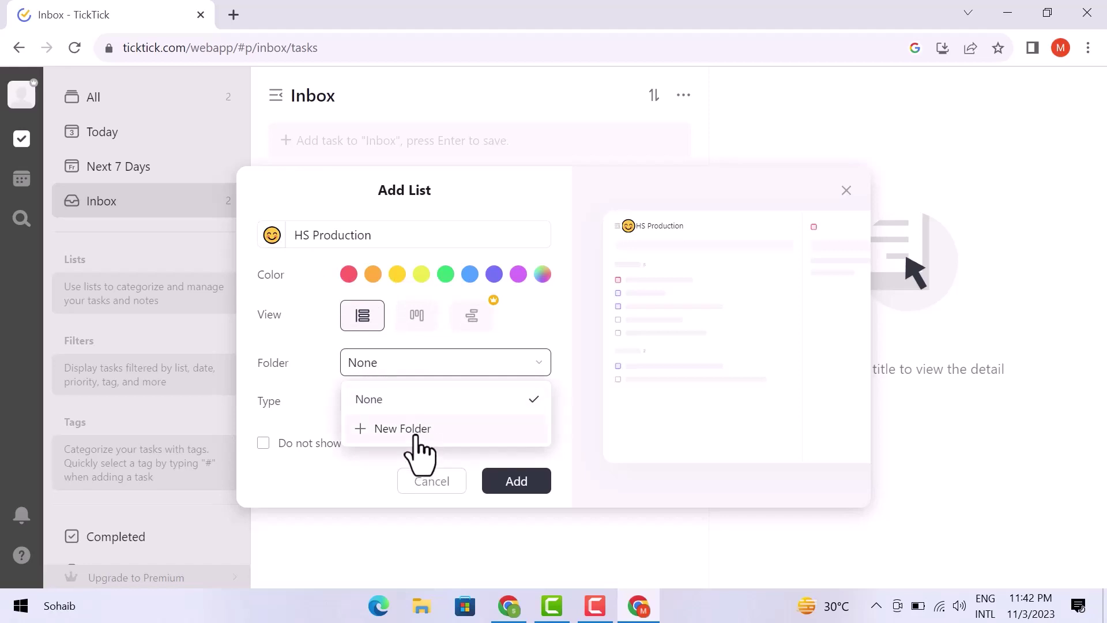
pyautogui.click(421, 450)
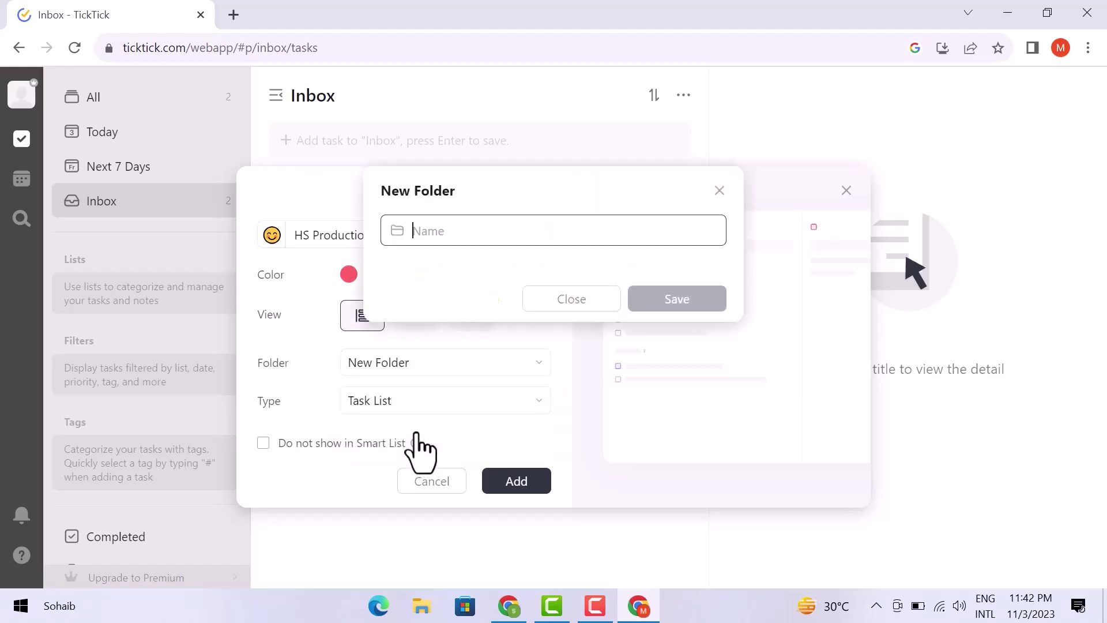
pyautogui.write('video')
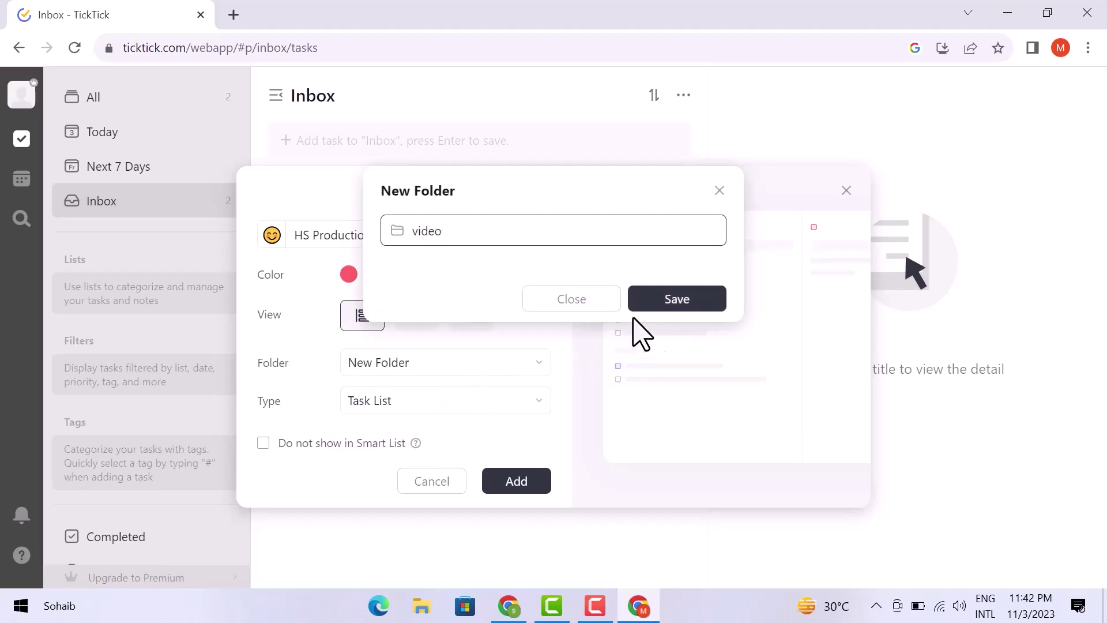
pyautogui.click(669, 301)
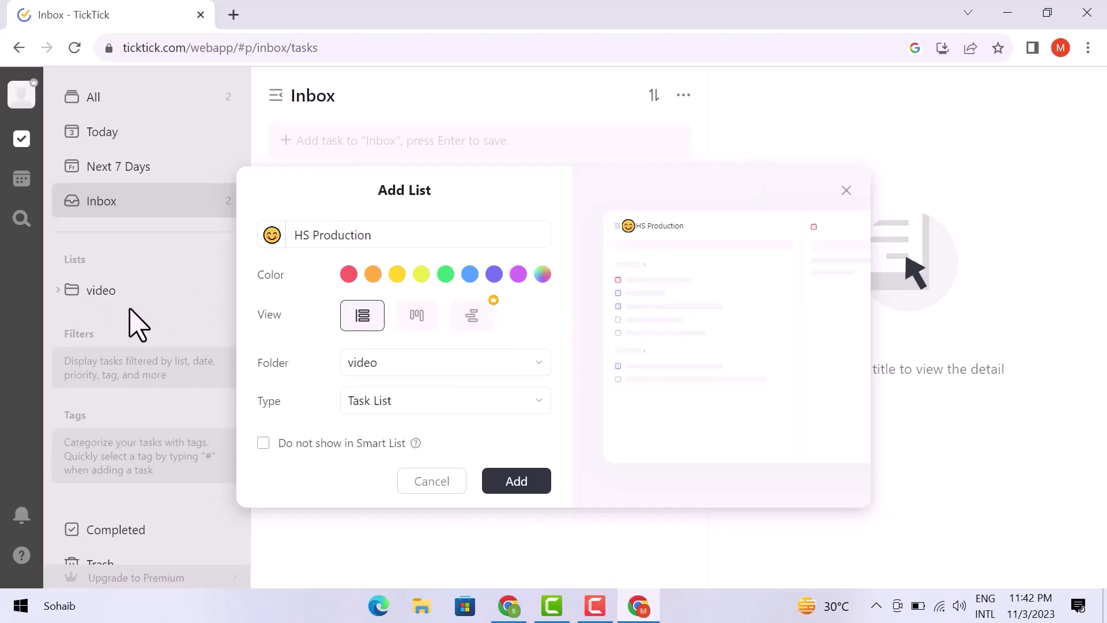
pyautogui.click(378, 407)
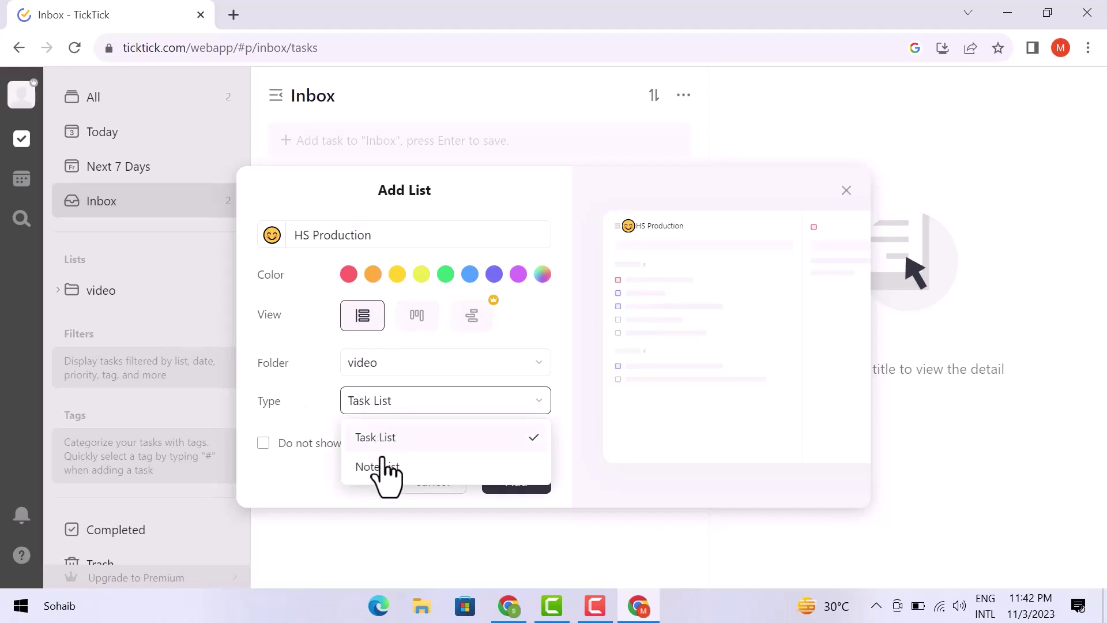
pyautogui.click(334, 491)
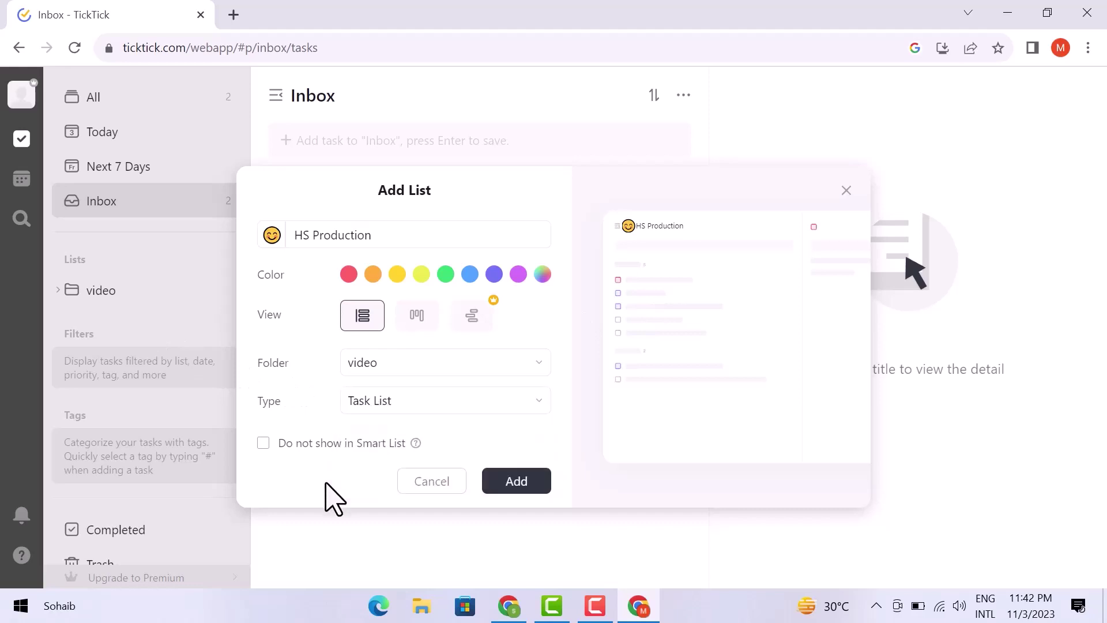
pyautogui.click(516, 484)
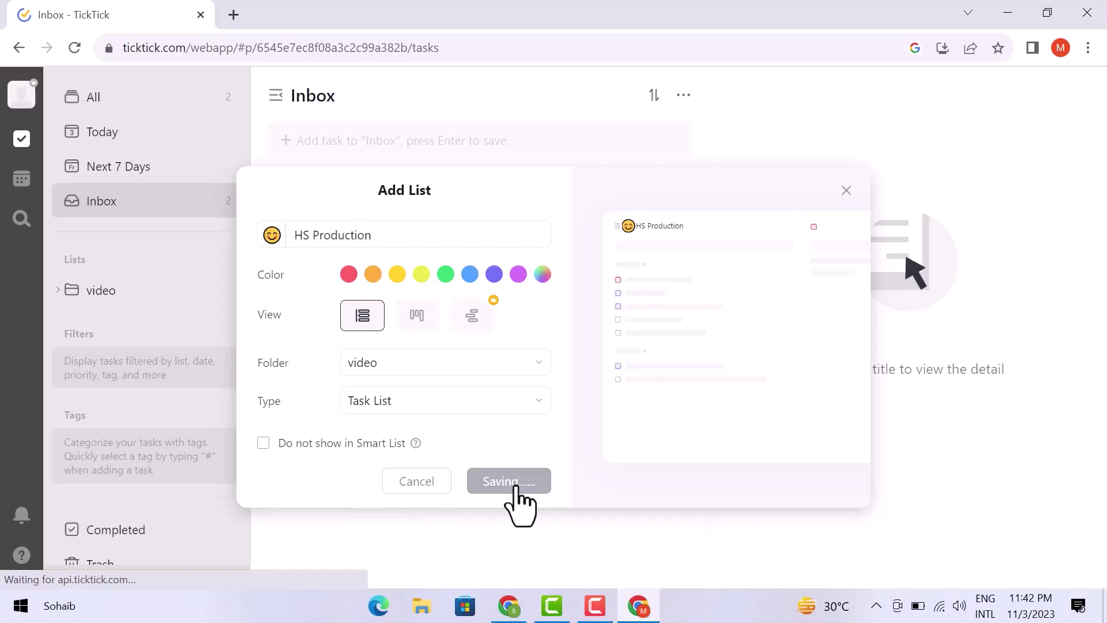
pyautogui.click(321, 144)
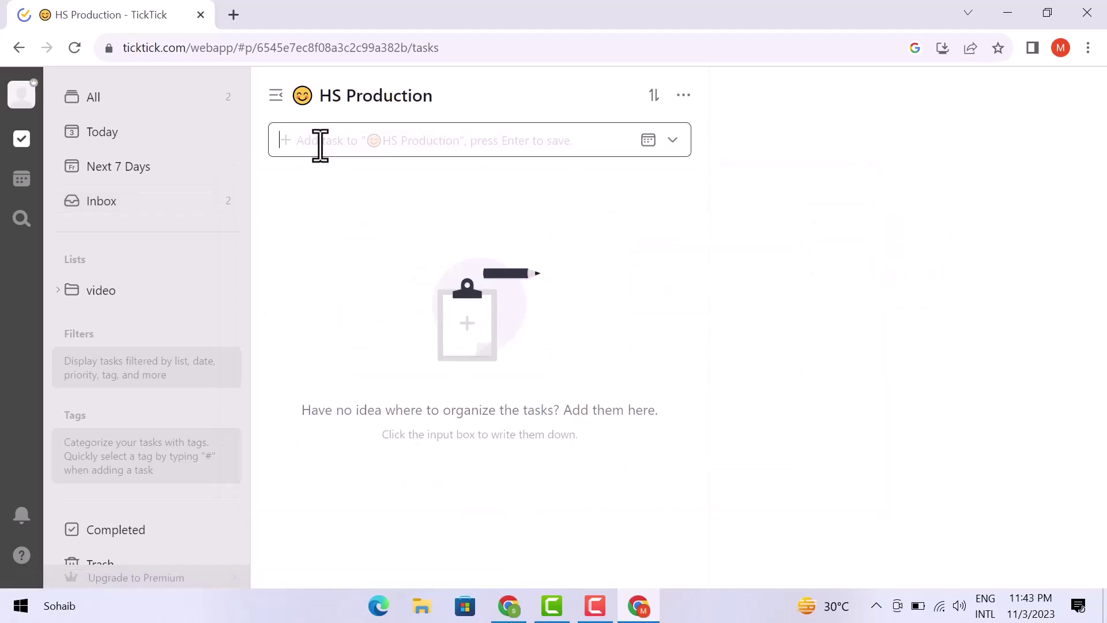
# - Add the task 'video editing', then try adding a filter and dismiss the Premium prompt
pyautogui.write('video edi')
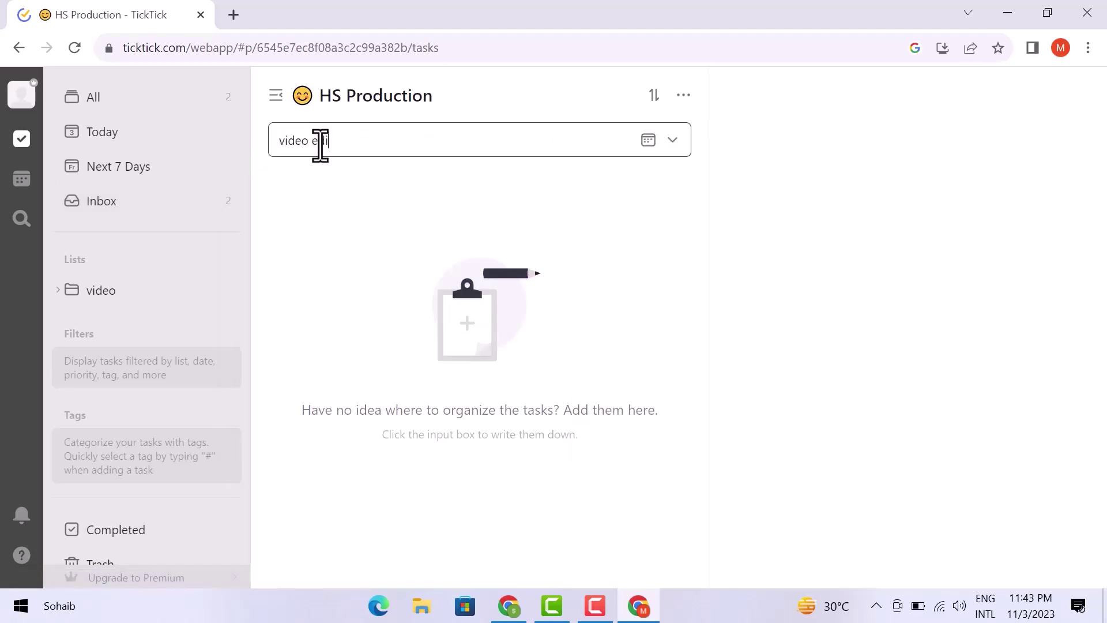
pyautogui.write('ting')
pyautogui.press('Return')
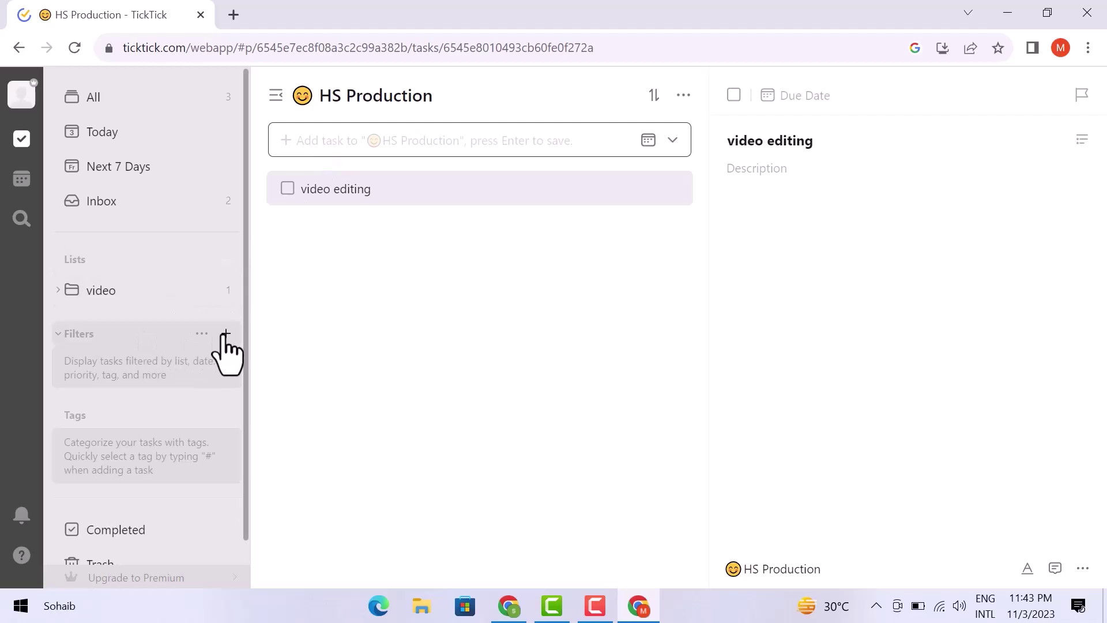
pyautogui.click(225, 333)
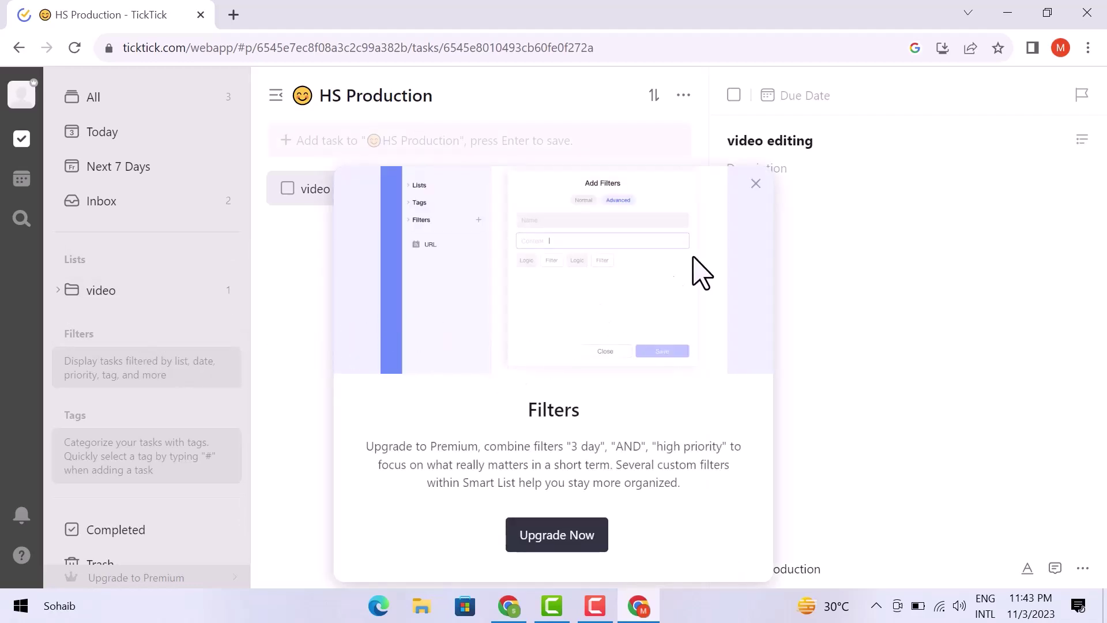
pyautogui.click(756, 185)
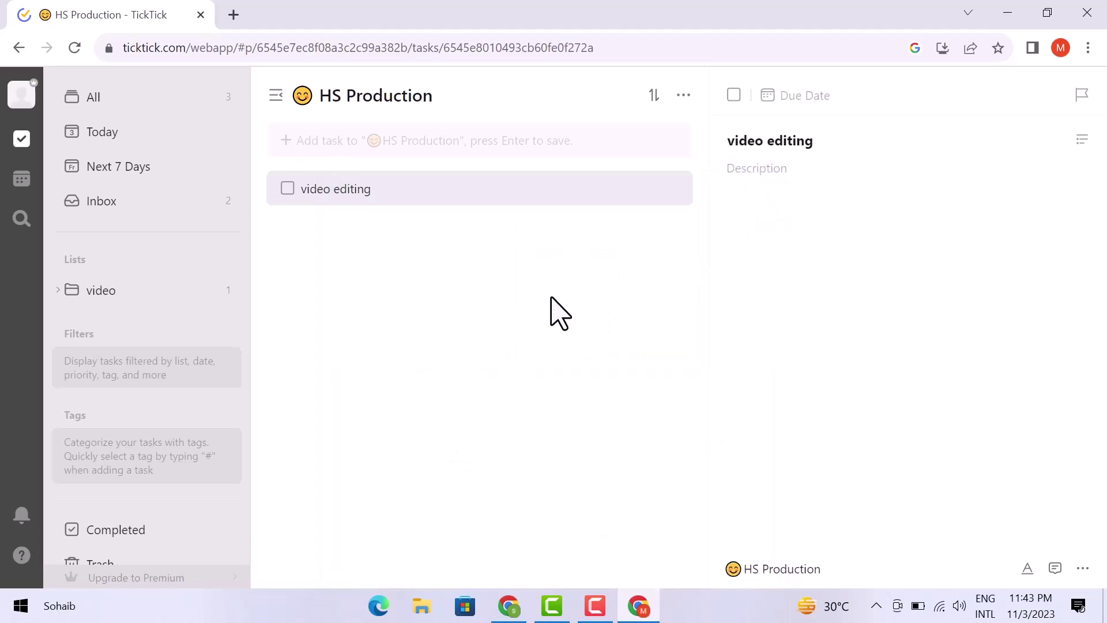
pyautogui.moveTo(168, 440)
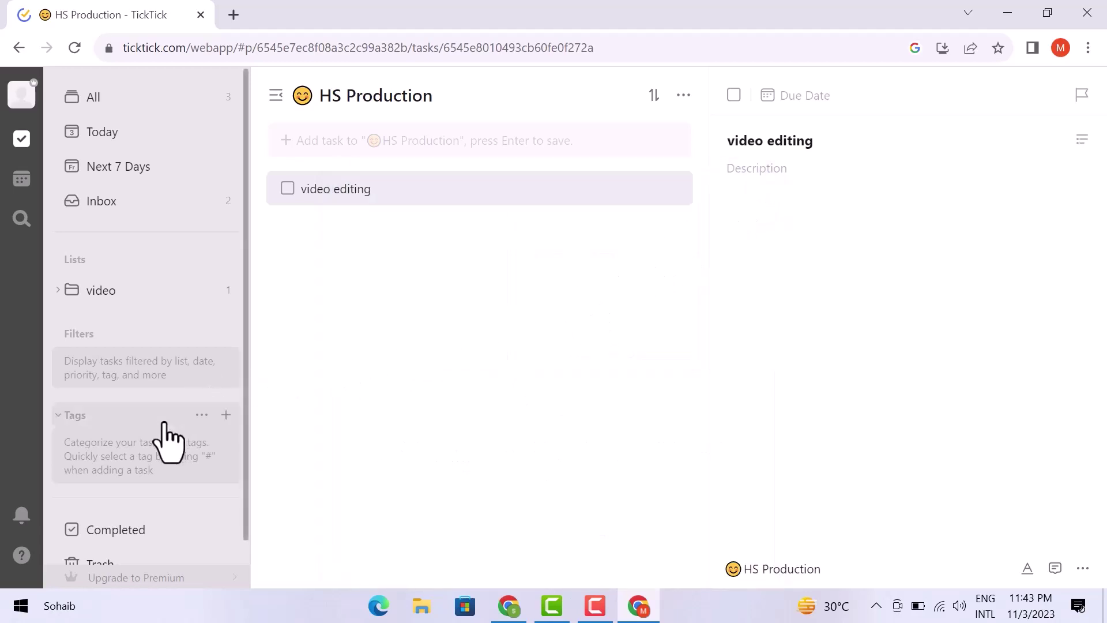
# - Create a tag named 'editing' with the red colour
pyautogui.click(226, 416)
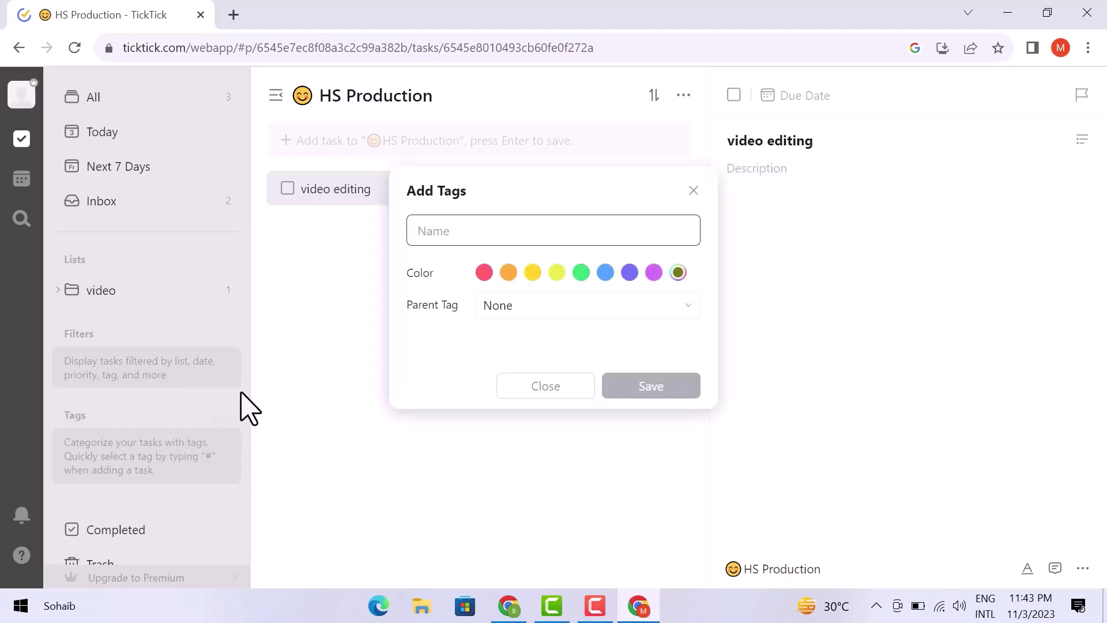
pyautogui.write('e')
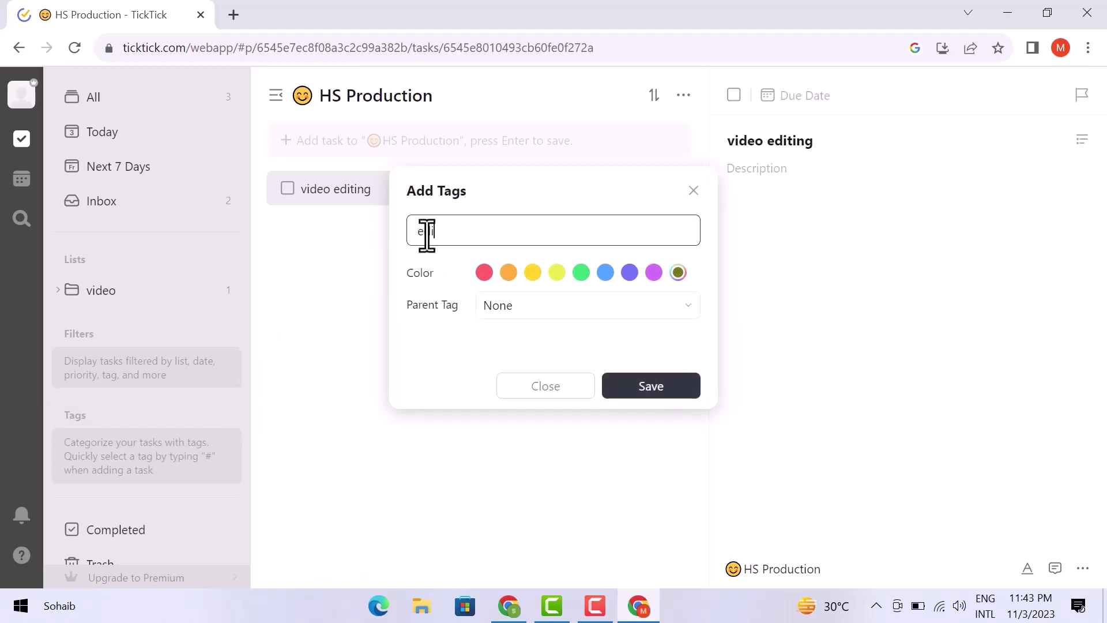
pyautogui.write('diting')
pyautogui.click(484, 272)
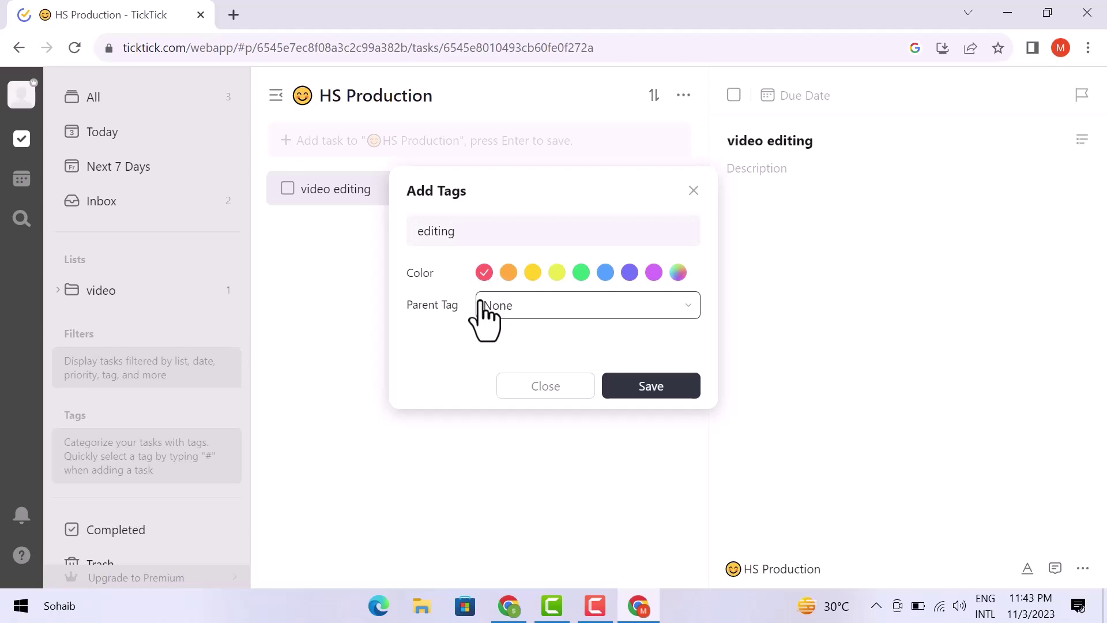
pyautogui.click(642, 386)
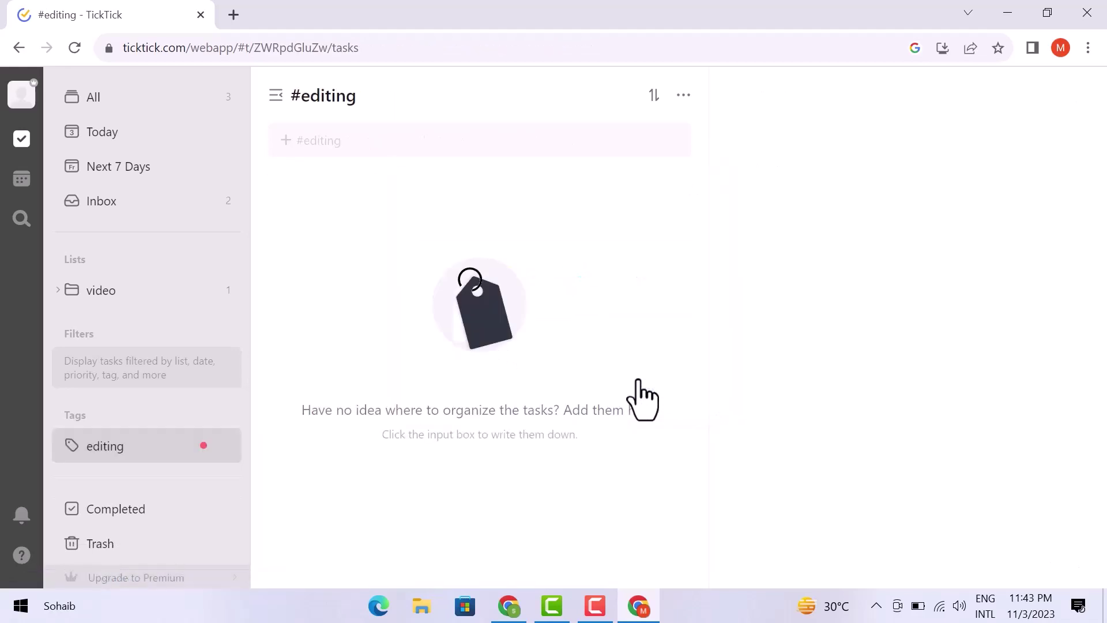
# - Open the video folder and apply the 'editing' tag to the 'video editing' task
pyautogui.click(127, 292)
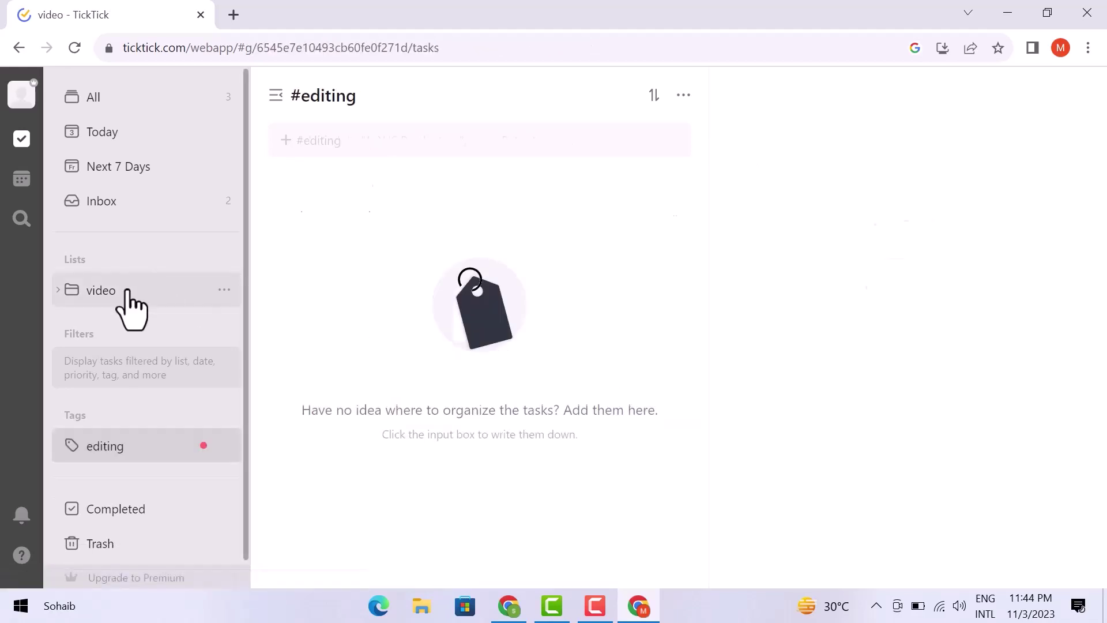
pyautogui.click(395, 215)
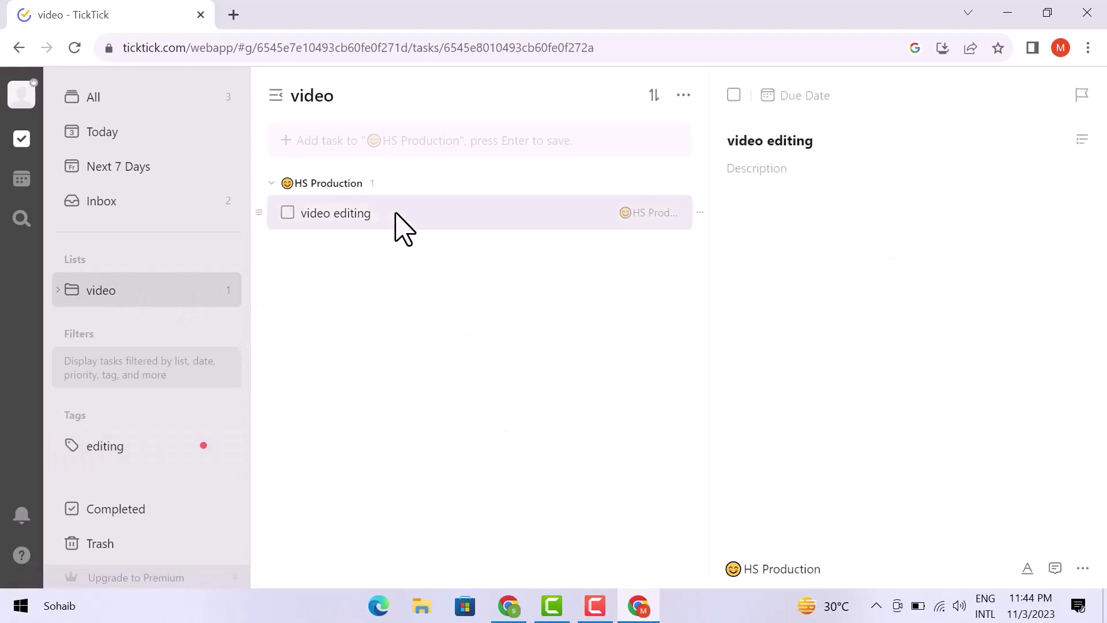
pyautogui.click(1083, 568)
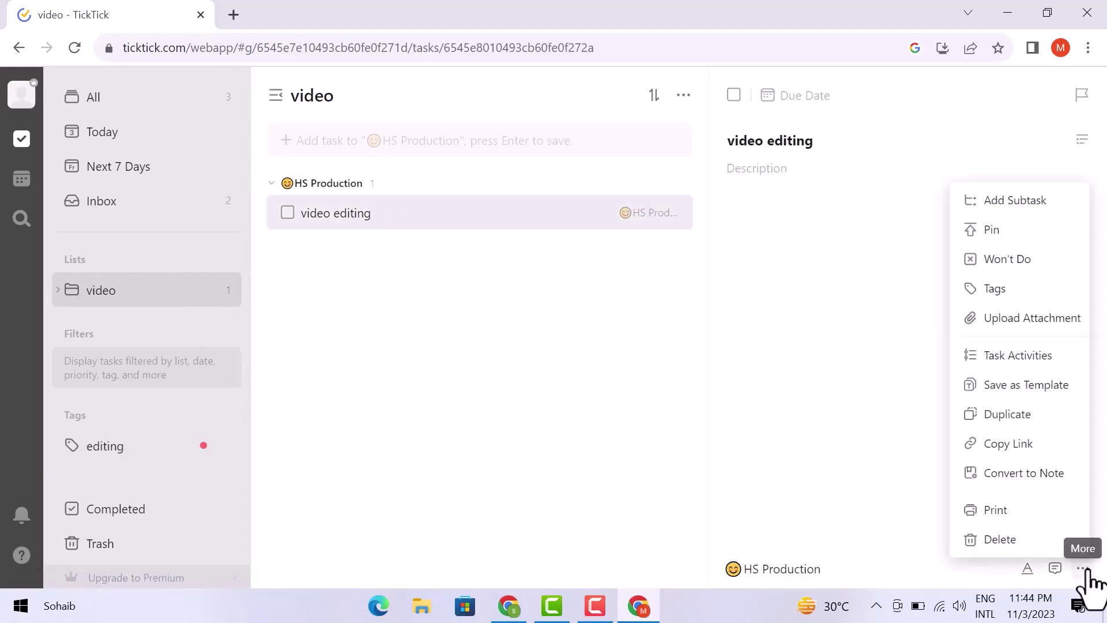
pyautogui.click(994, 290)
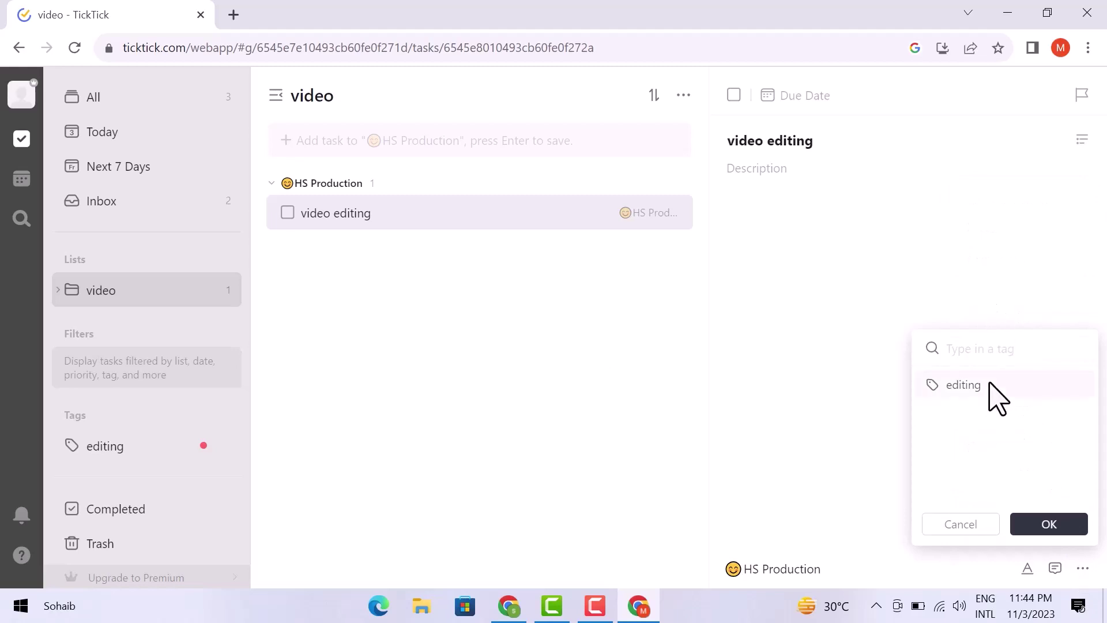
pyautogui.click(989, 384)
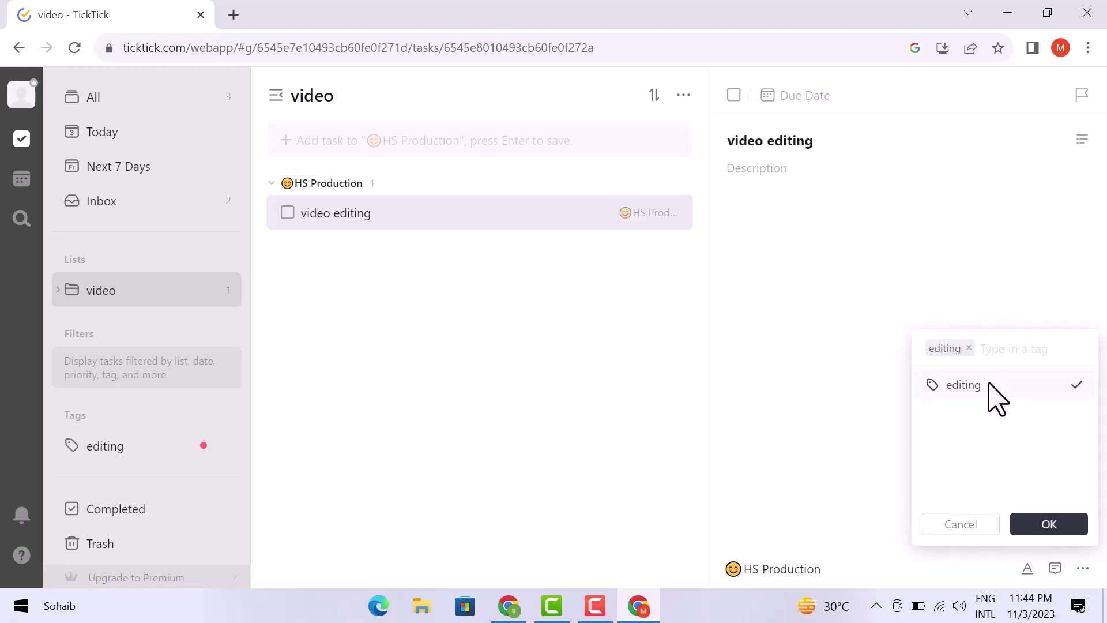
pyautogui.click(1047, 525)
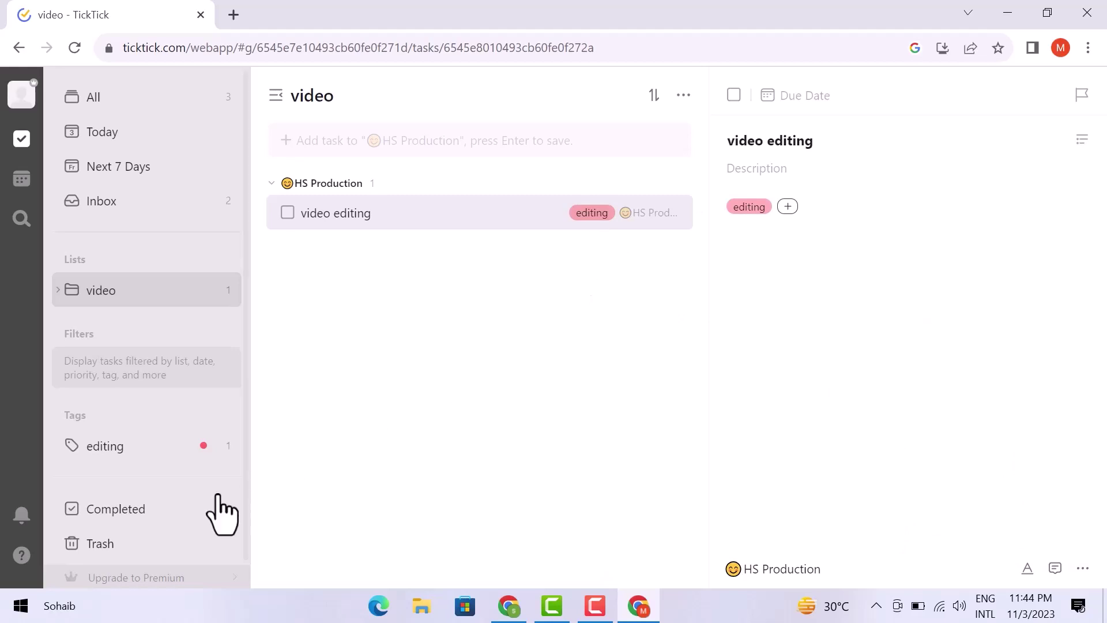
pyautogui.click(190, 519)
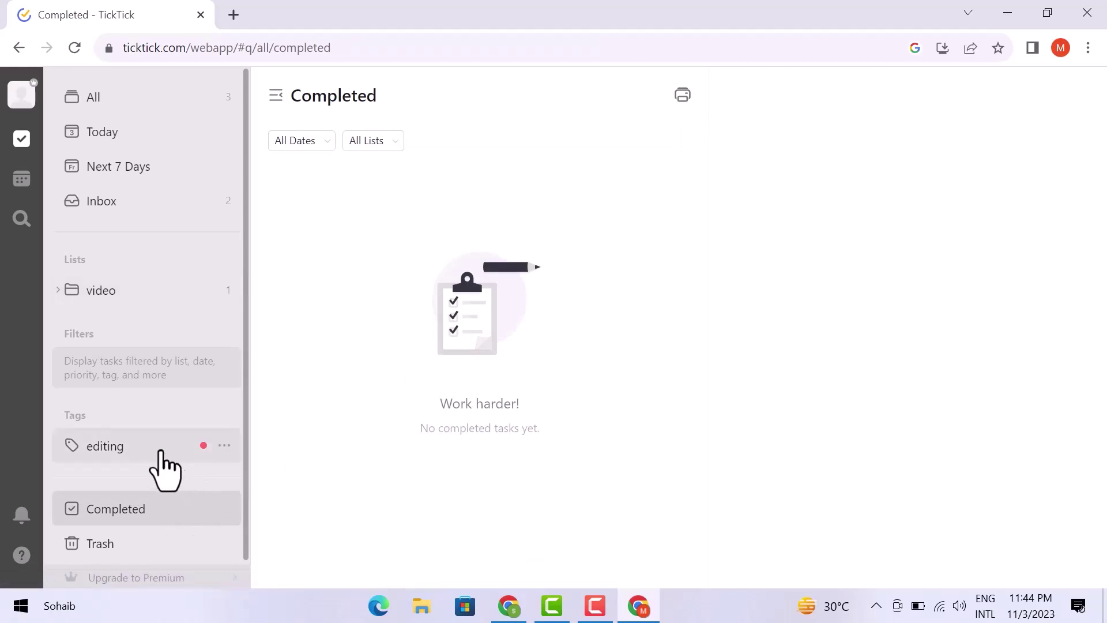
pyautogui.click(142, 289)
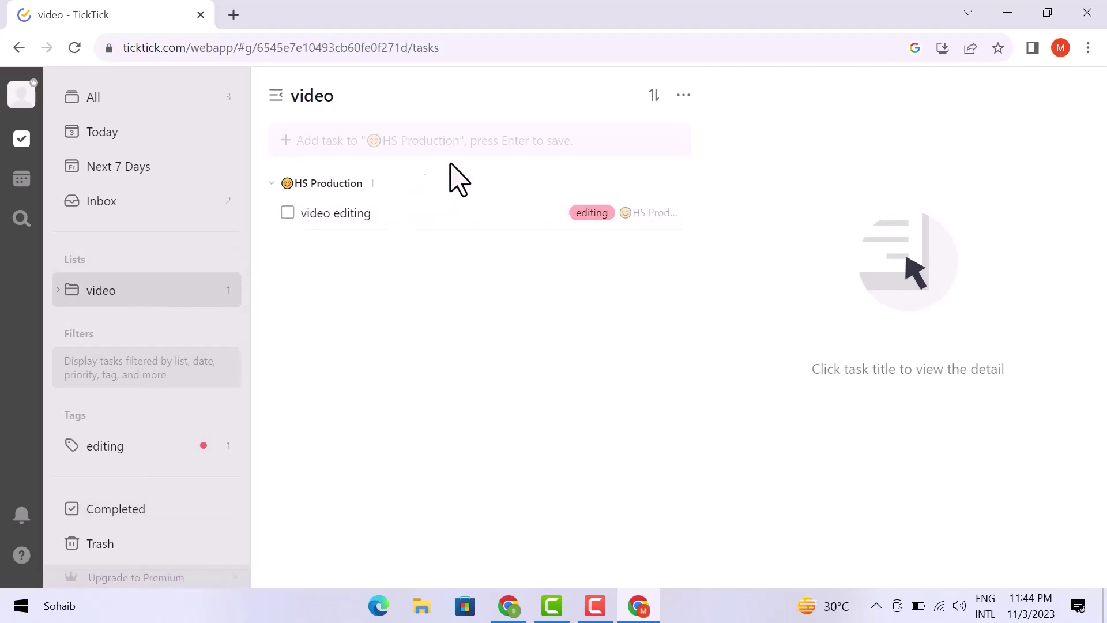
pyautogui.click(691, 97)
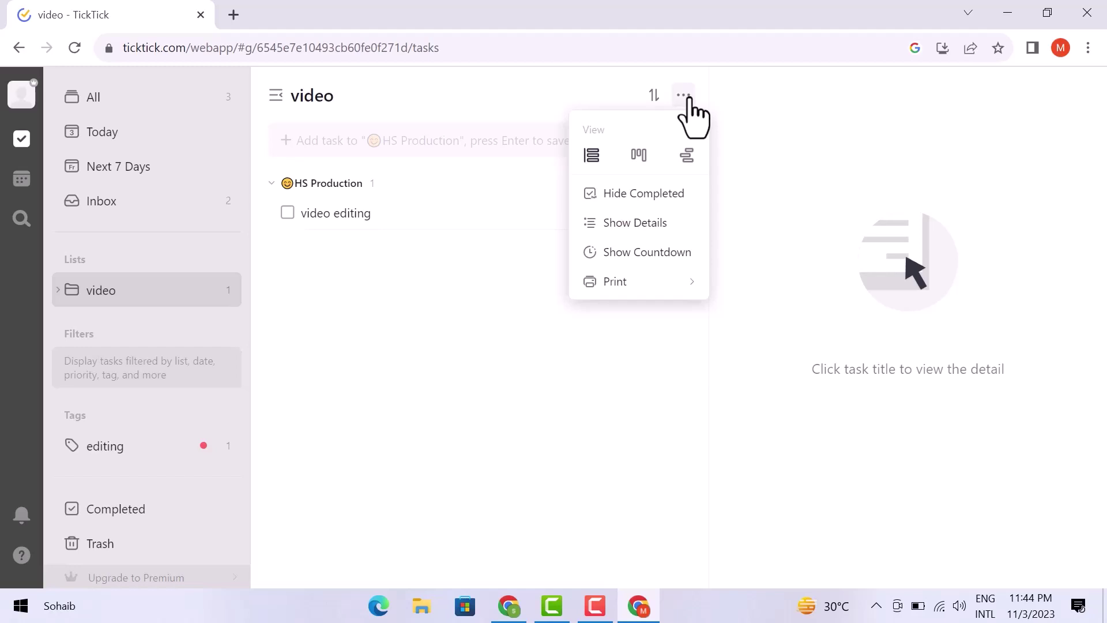
pyautogui.click(638, 154)
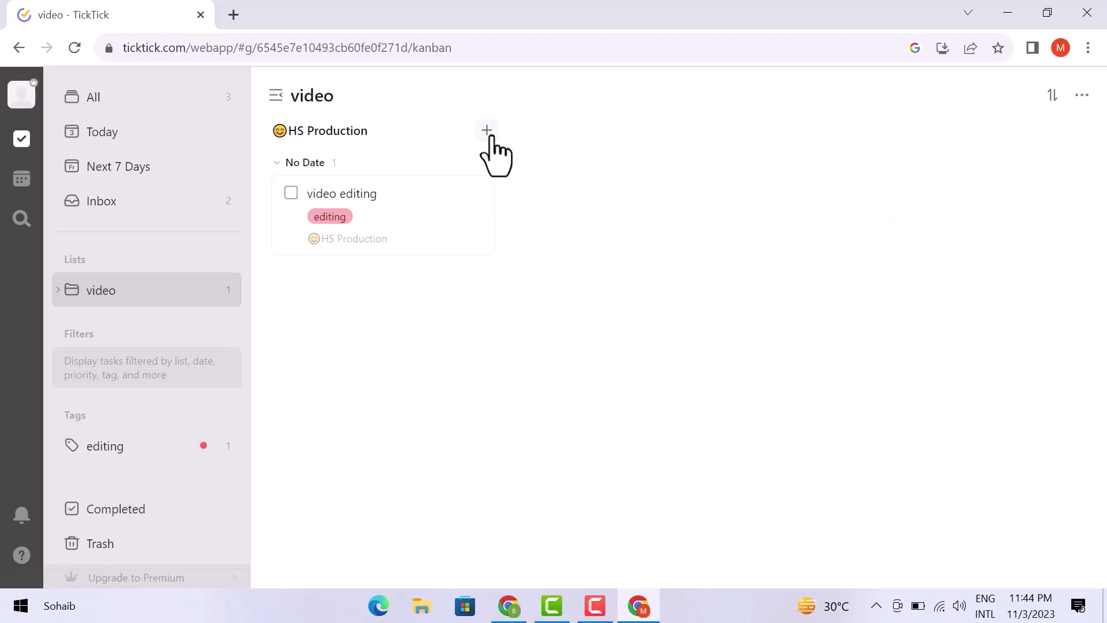
pyautogui.click(487, 130)
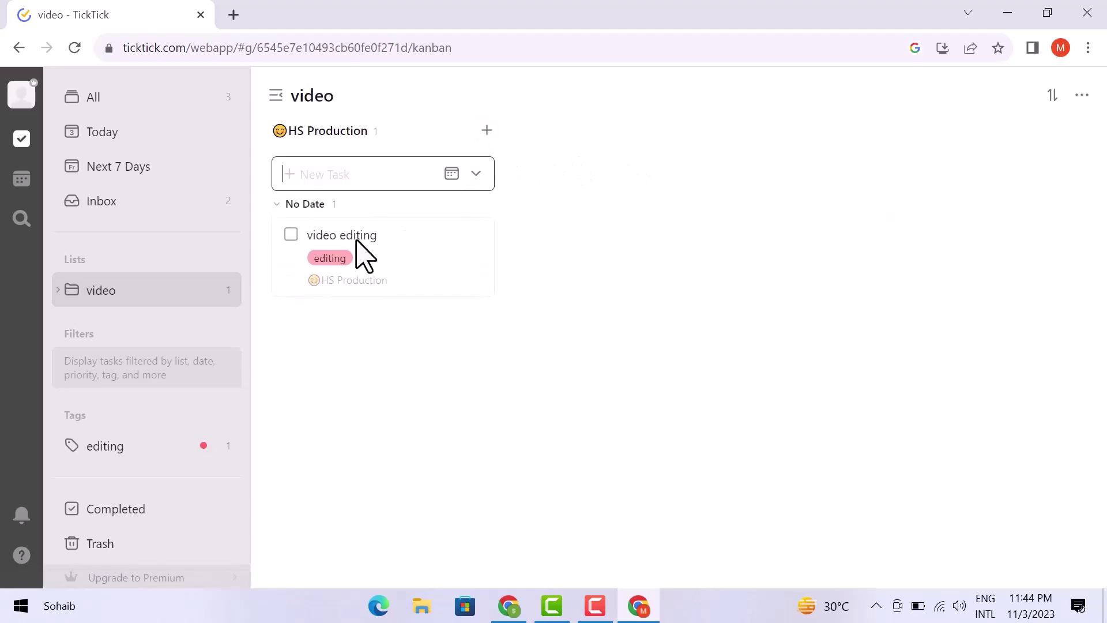
pyautogui.moveTo(323, 236); pyautogui.dragTo(566, 165)
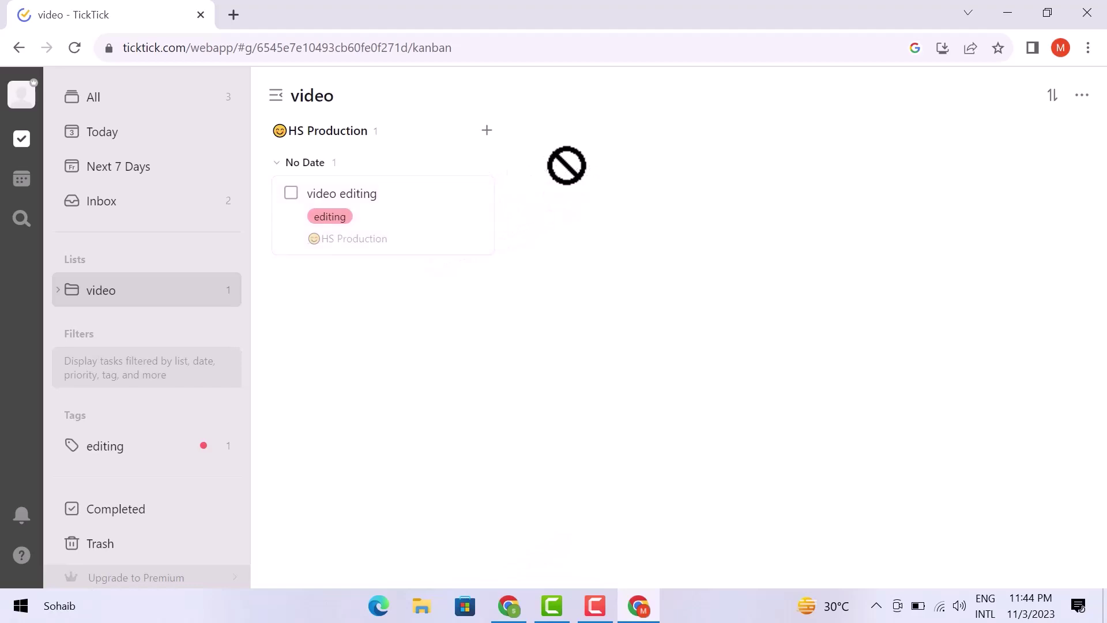
pyautogui.click(1083, 95)
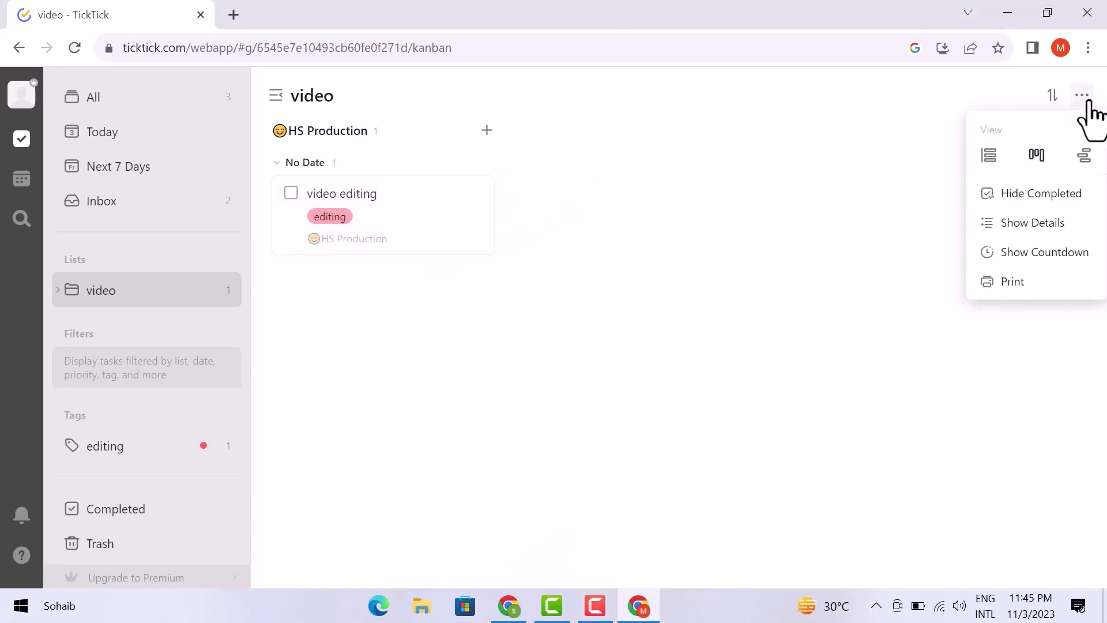
pyautogui.click(983, 157)
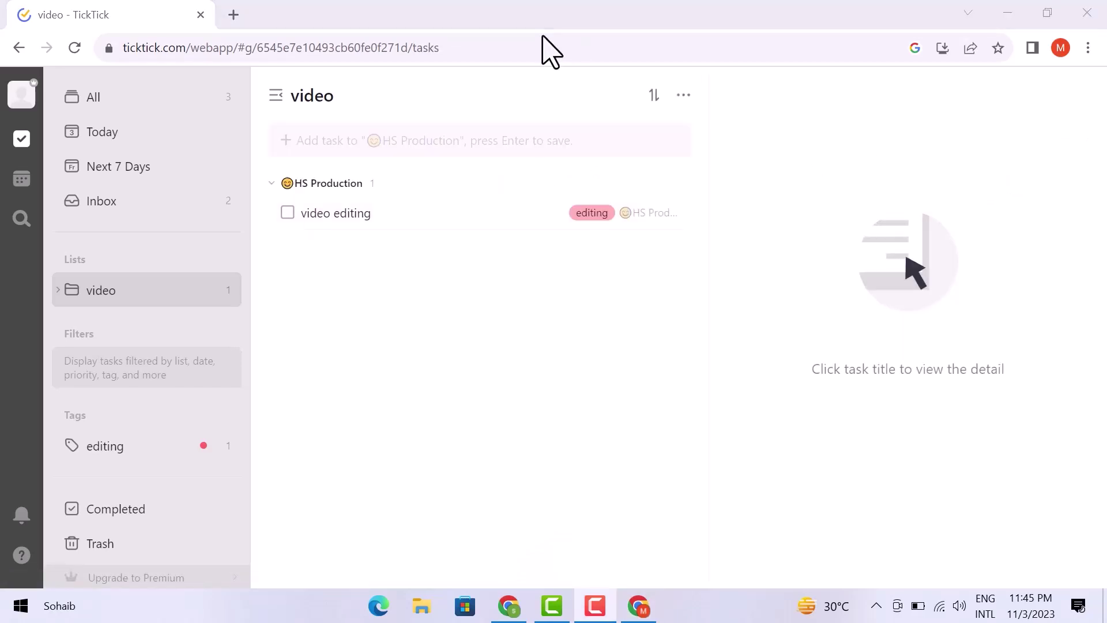
# - From All tasks, switch to the November 2023 Calendar view, dismiss the upgrade prompt, and open search
pyautogui.click(23, 148)
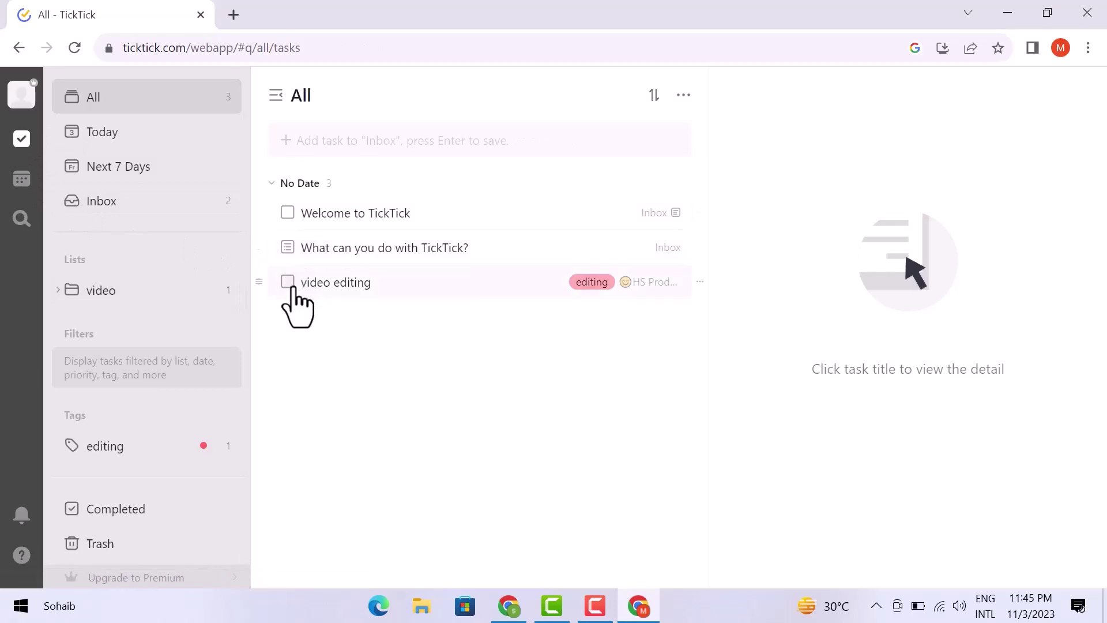
pyautogui.click(21, 180)
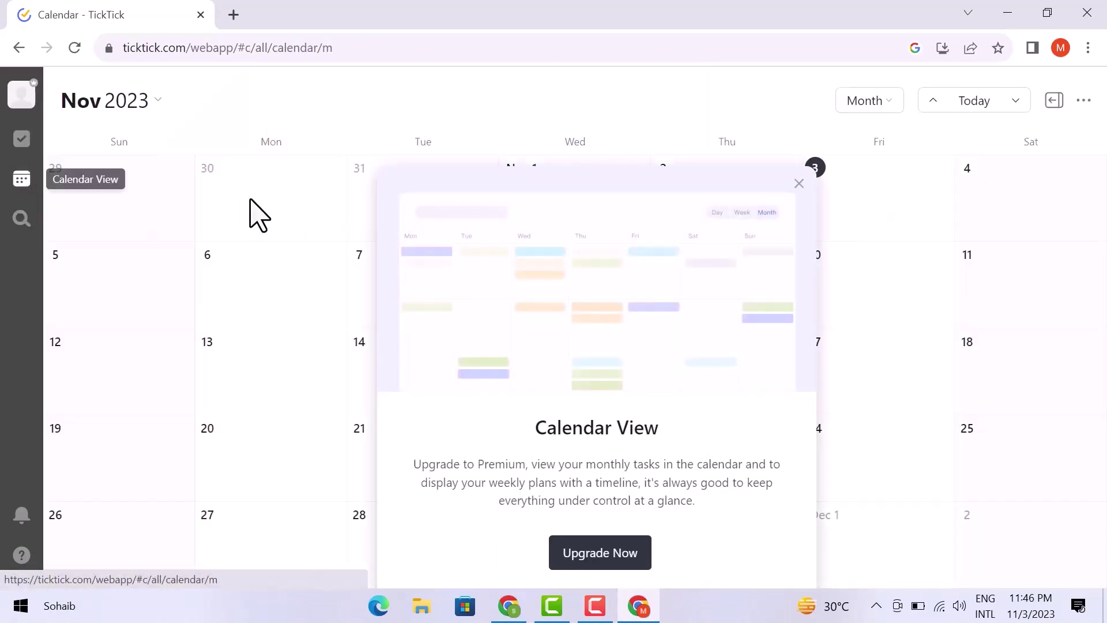
pyautogui.click(799, 184)
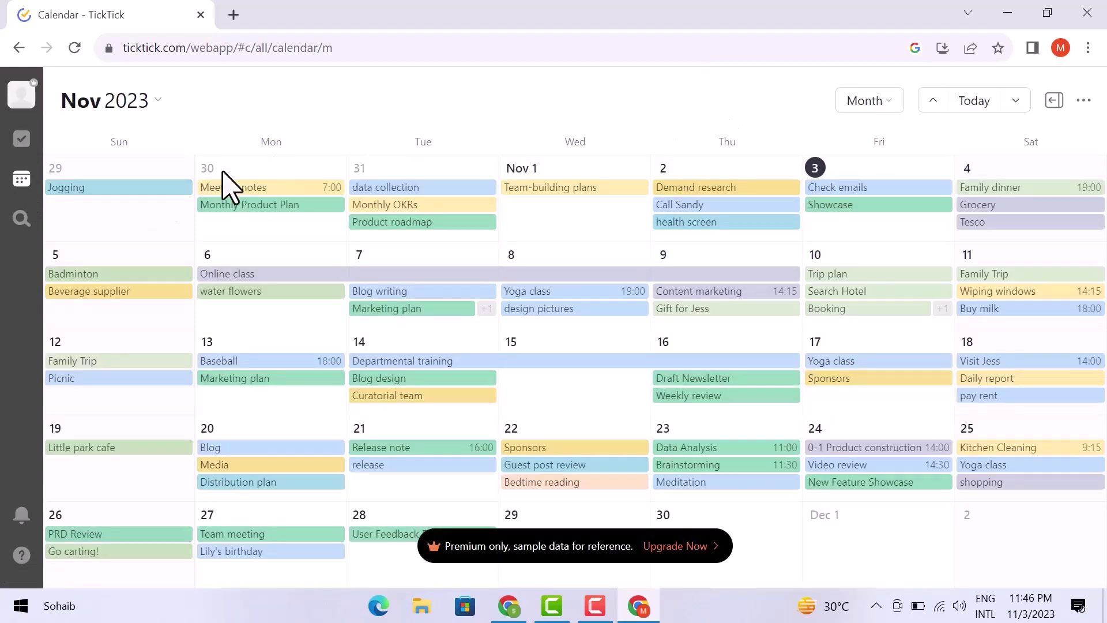
pyautogui.click(21, 219)
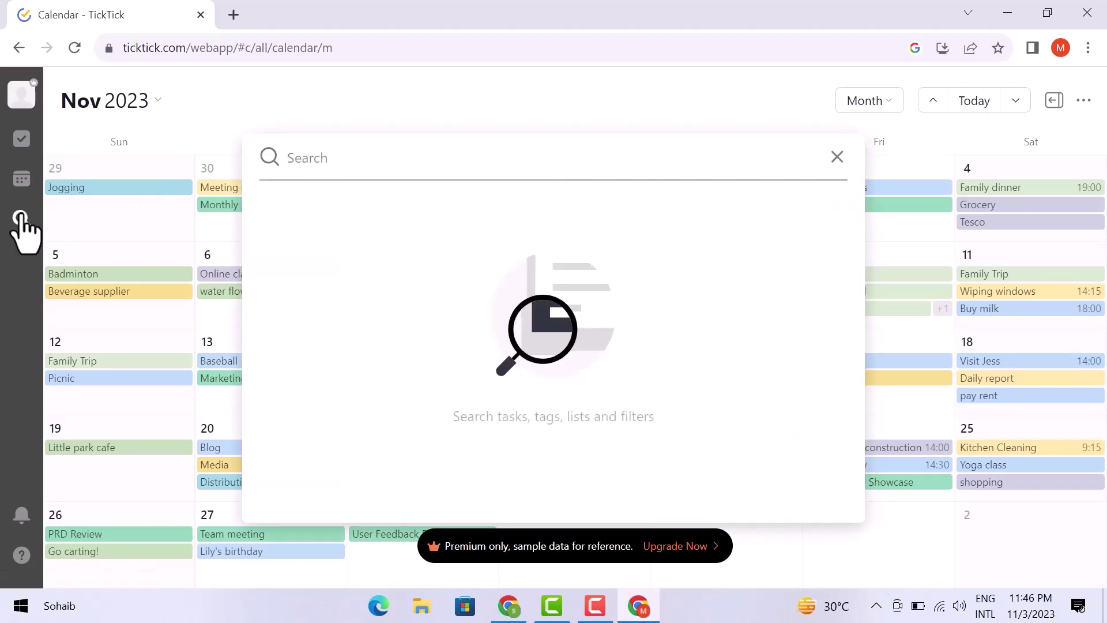